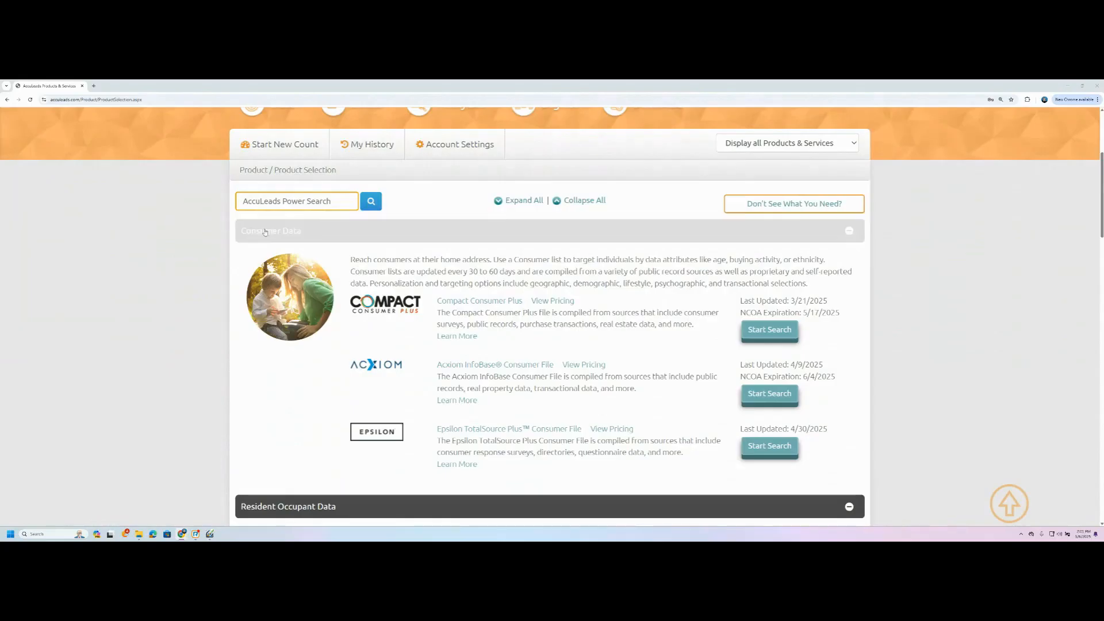
Browse the available data products and start a Compact Consumer Plus search.
scroll(159, 379, "down", 2)
scroll(159, 379, "up", 1)
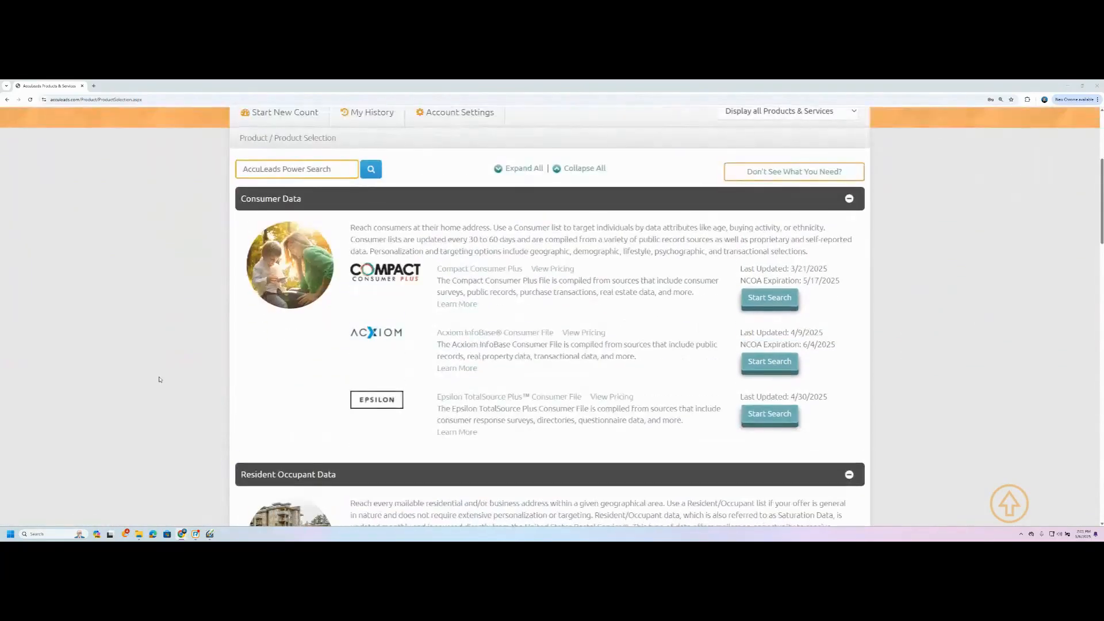
scroll(384, 370, "down", 6)
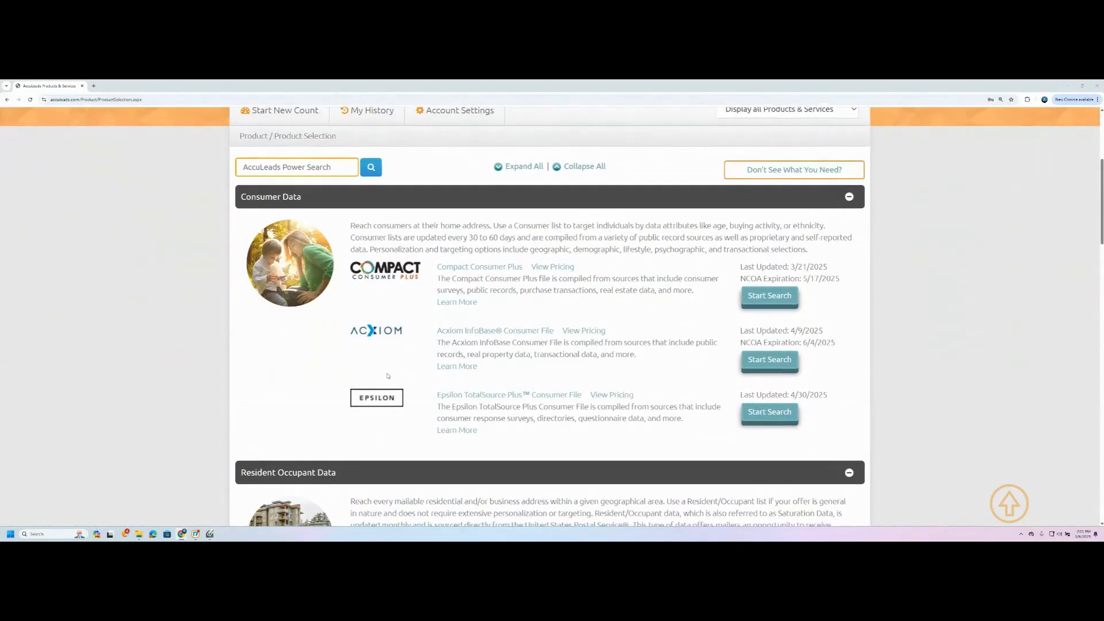
scroll(385, 370, "down", 13)
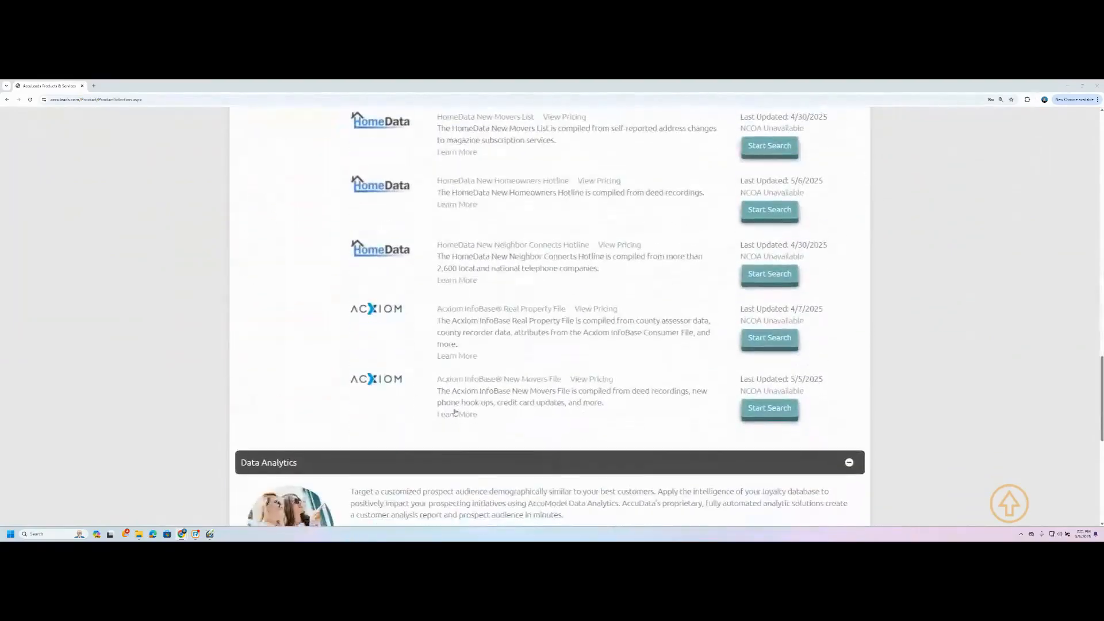
scroll(355, 334, "up", 18)
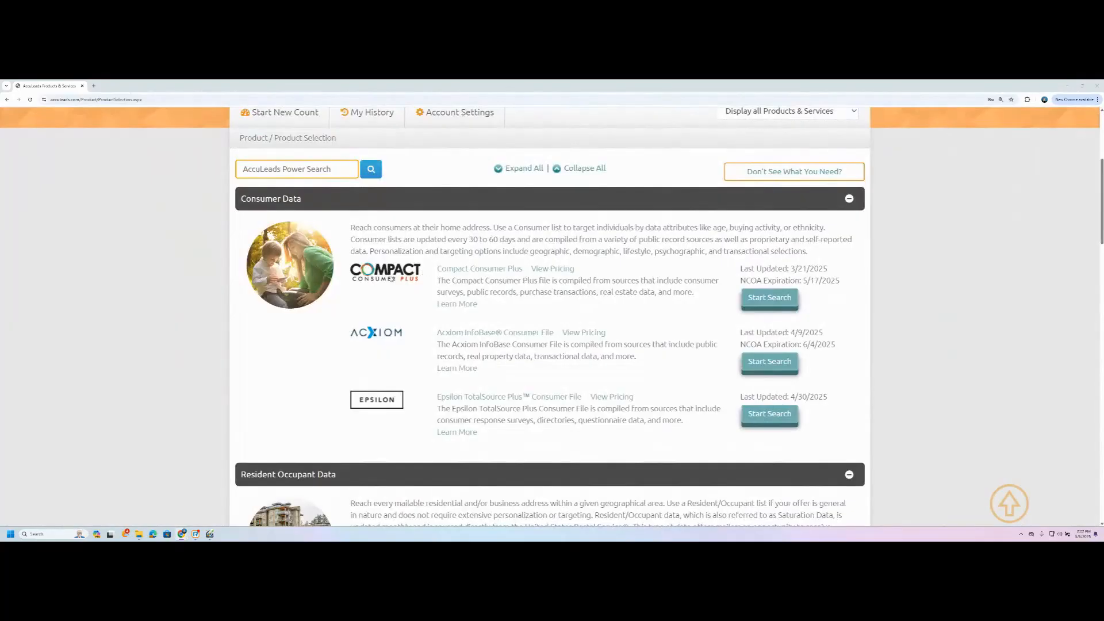
left_click(760, 304)
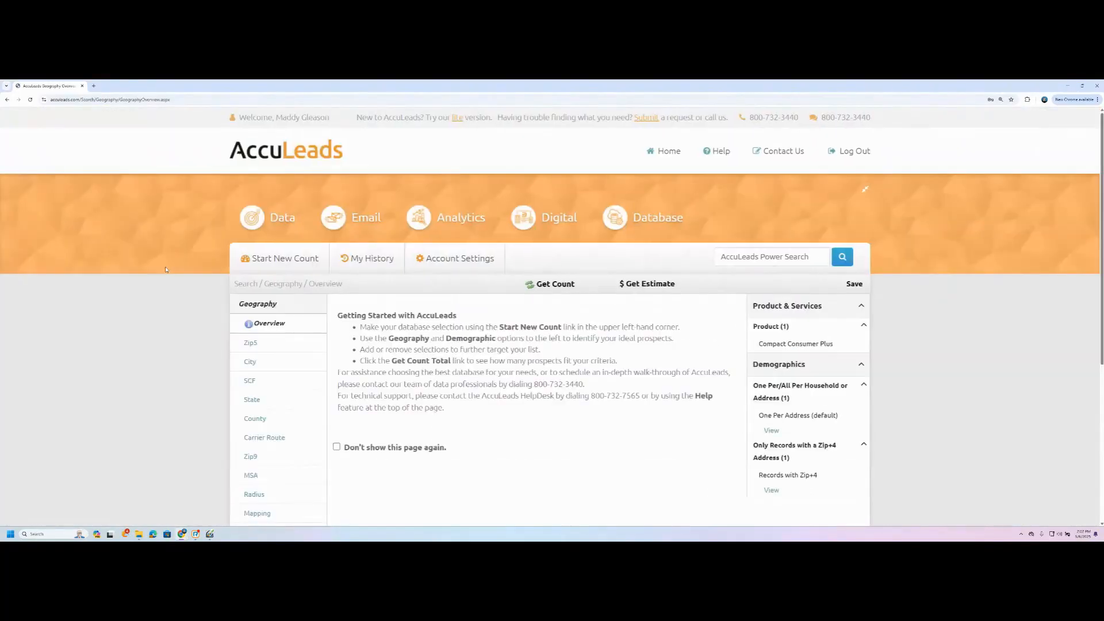
Open the Zip5 geography selection and add zip code 33919 to the include grid.
scroll(192, 283, "down", 2)
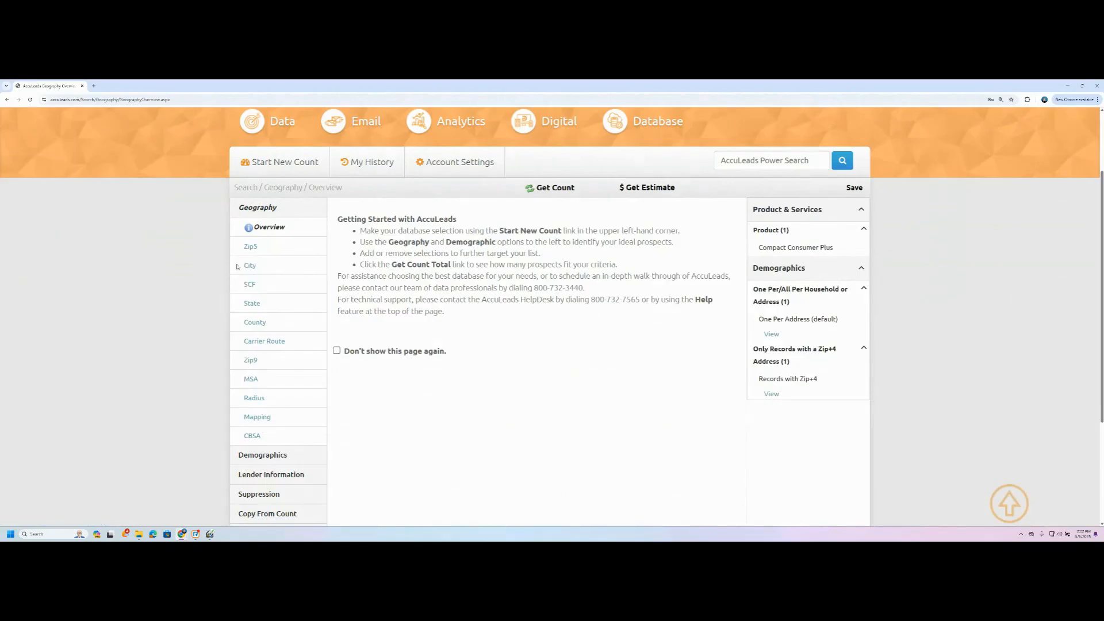
left_click(251, 248)
scroll(223, 320, "down", 1)
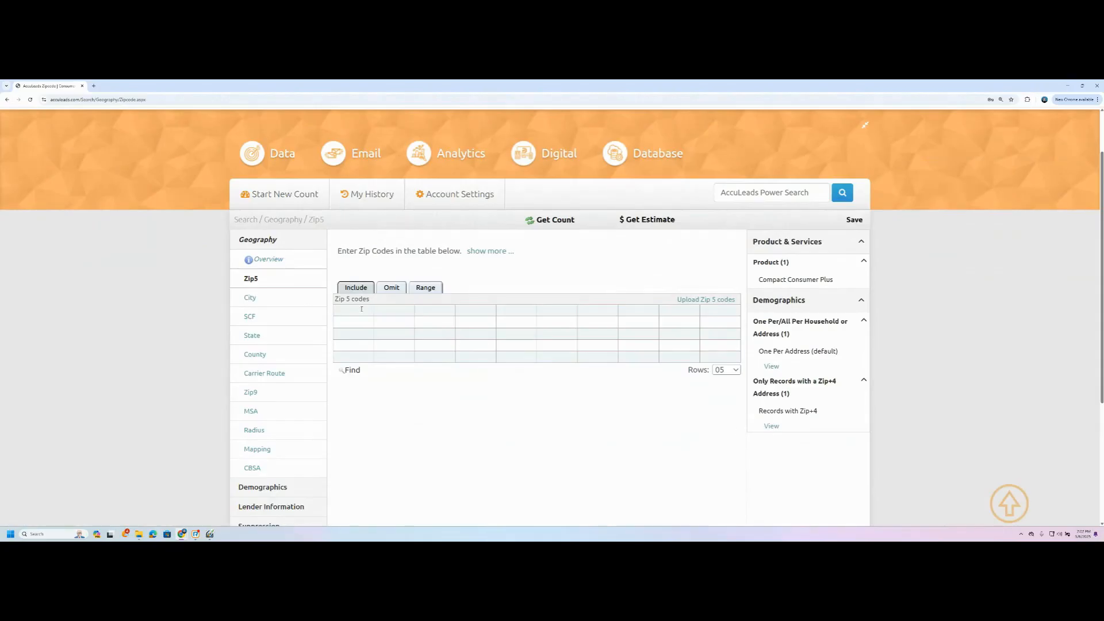
left_click(343, 311)
type("33919")
key("Tab")
left_click(634, 503)
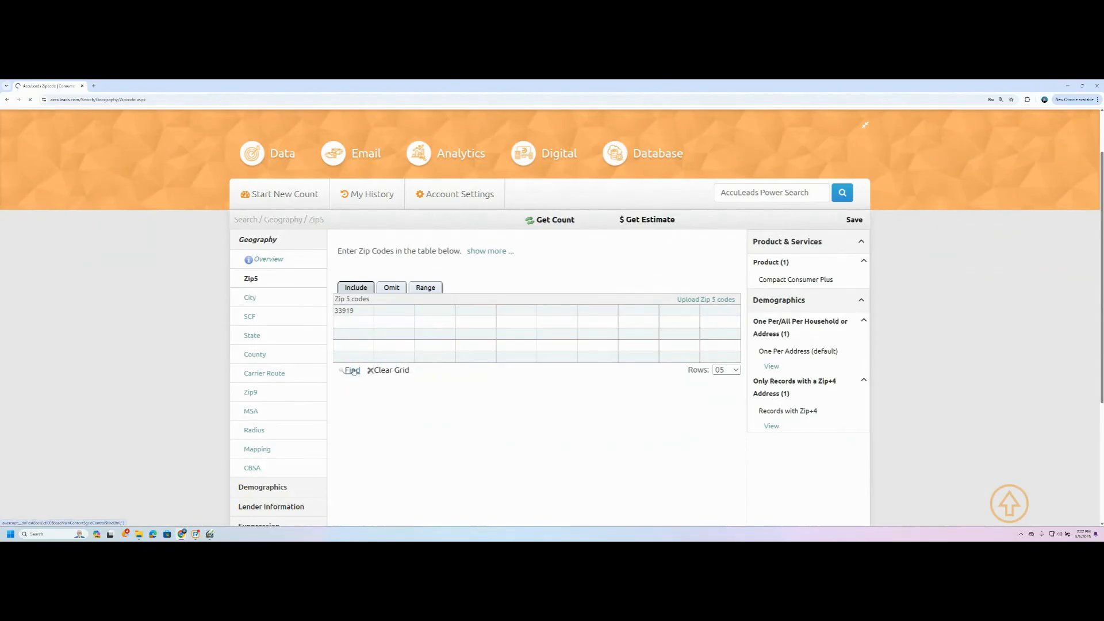
Look up Zip 5 codes by city for fort myers in Florida.
left_click(368, 333)
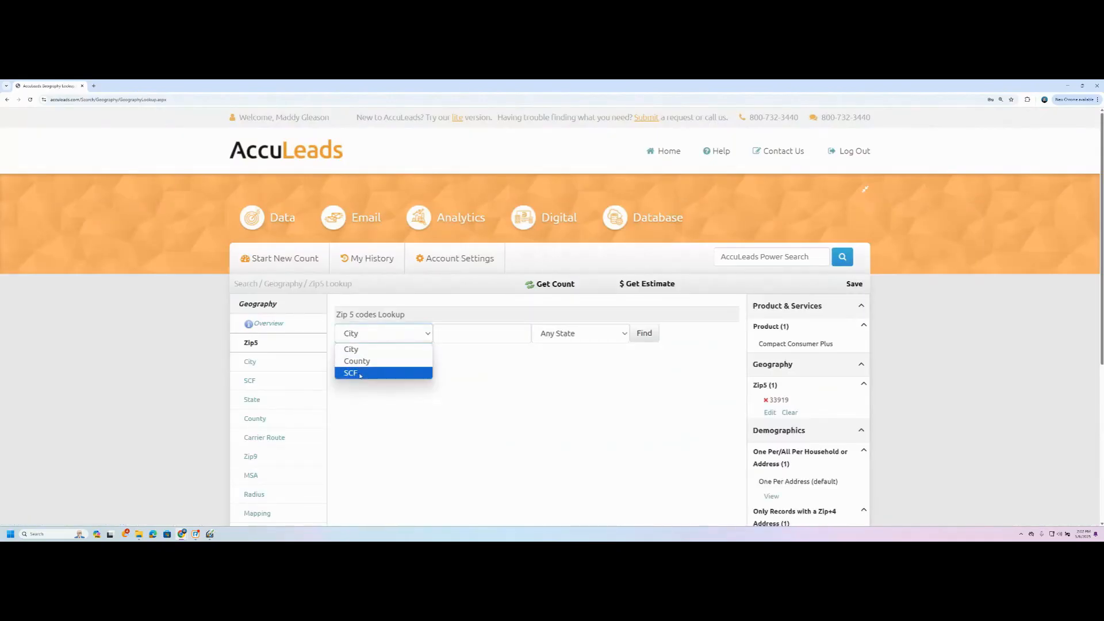
left_click(368, 351)
left_click(488, 335)
type("fort")
left_click(478, 353)
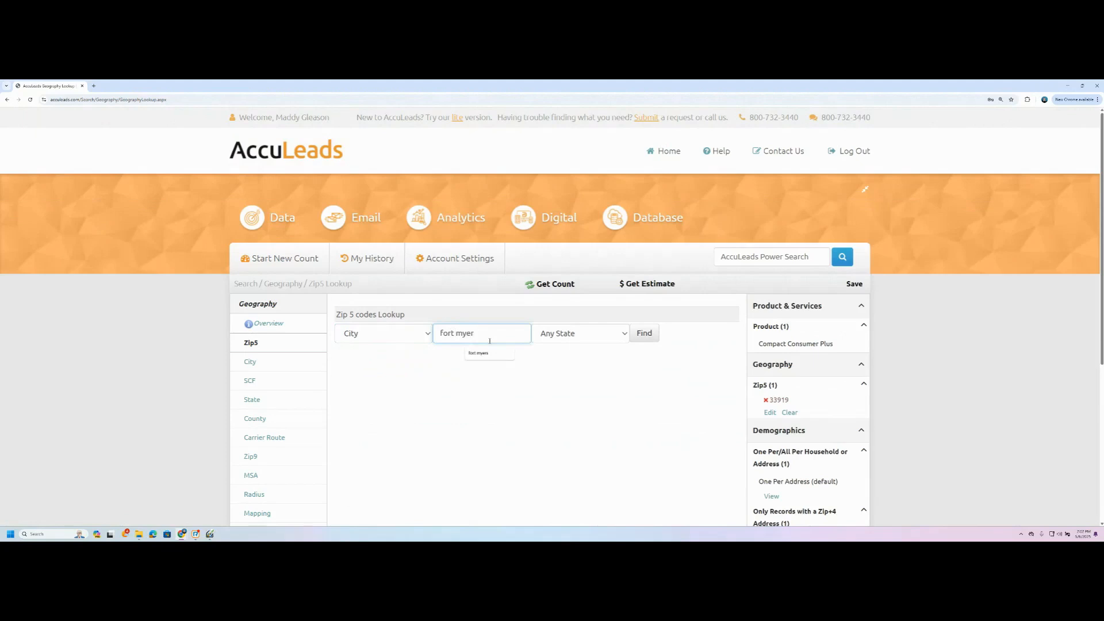
left_click(643, 334)
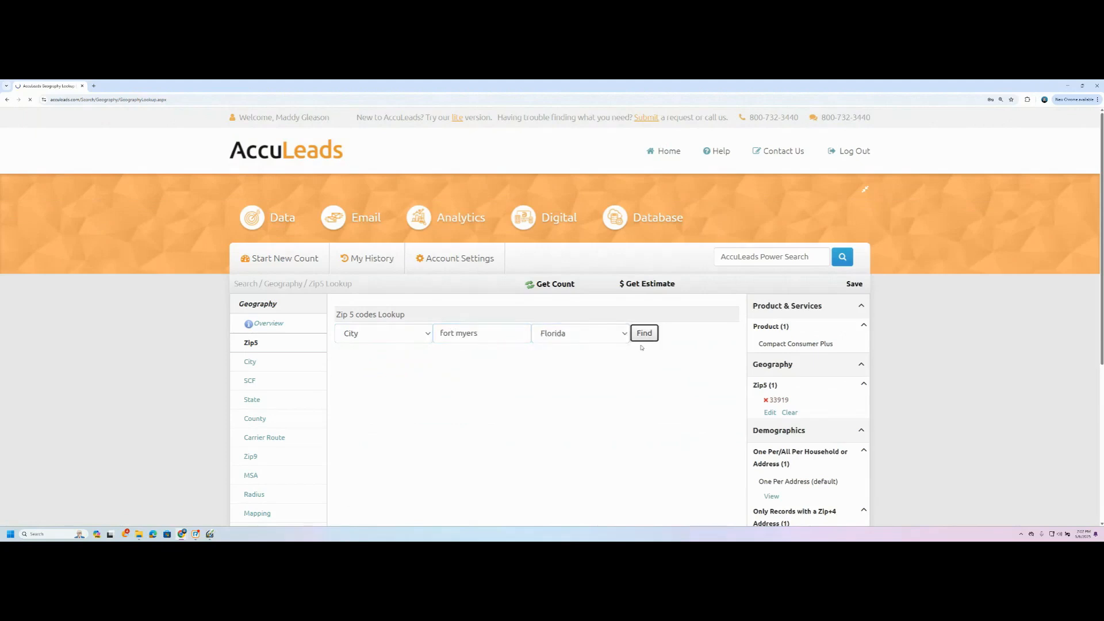
Select all looked-up zip codes for Fort Myers, Fort Myers Beach and North Fort Myers, and apply them to the Zip5 selection.
scroll(499, 257, "down", 2)
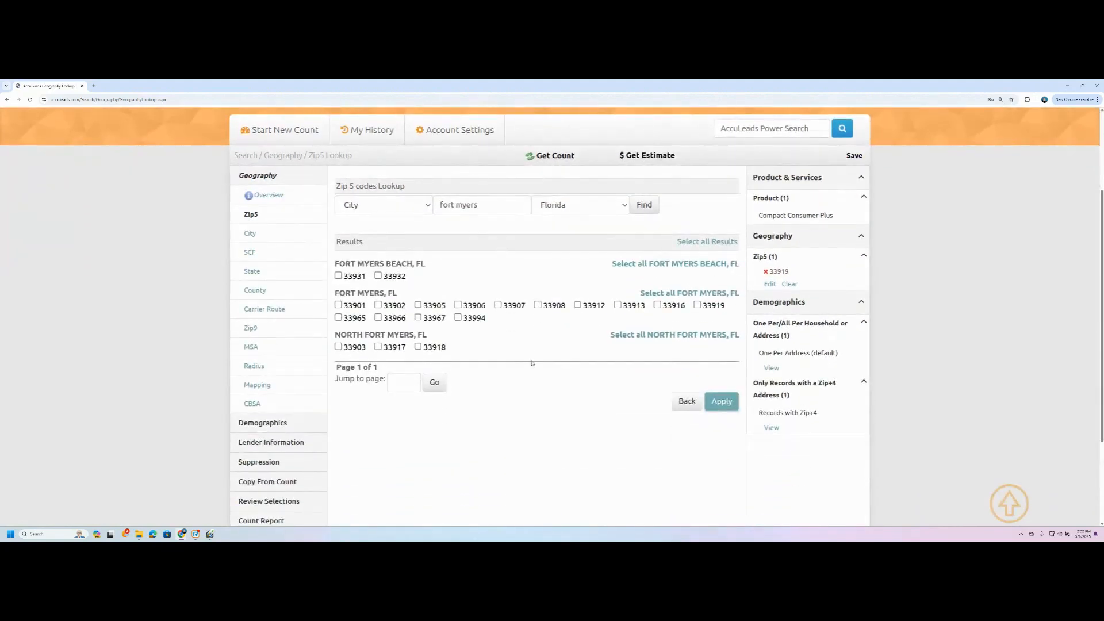
left_click(418, 305)
left_click(458, 305)
left_click(498, 305)
left_click(649, 295)
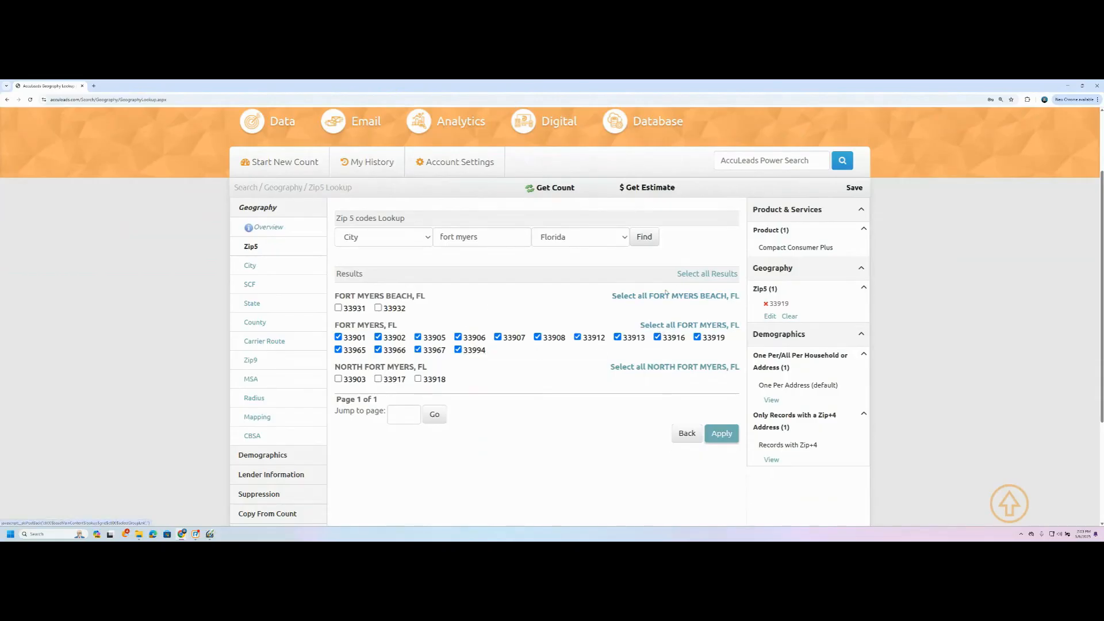
left_click(700, 275)
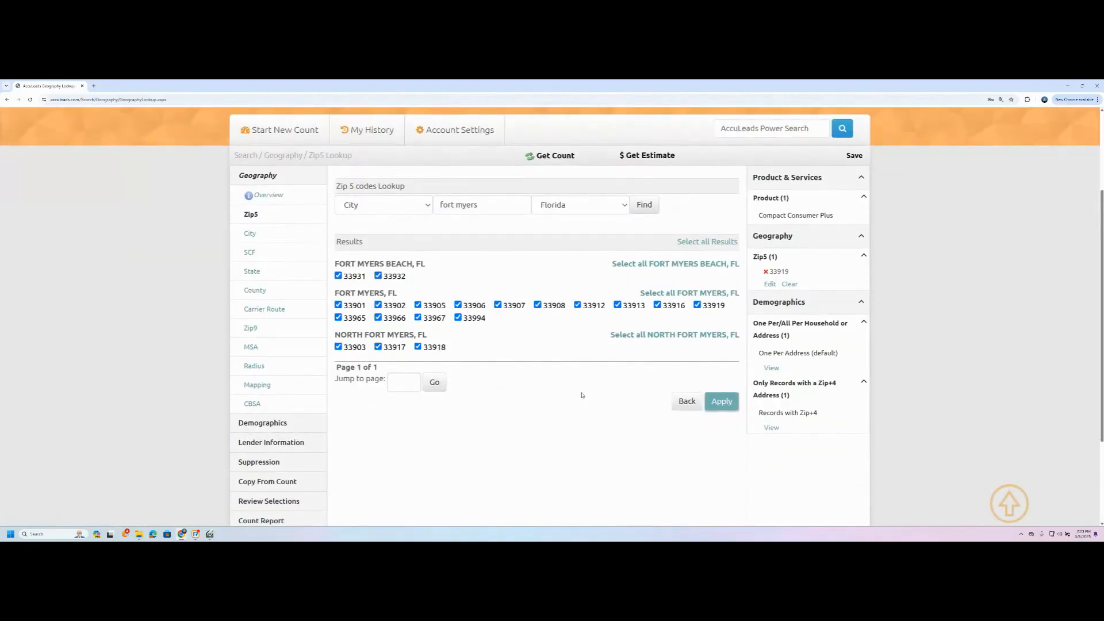
left_click(715, 402)
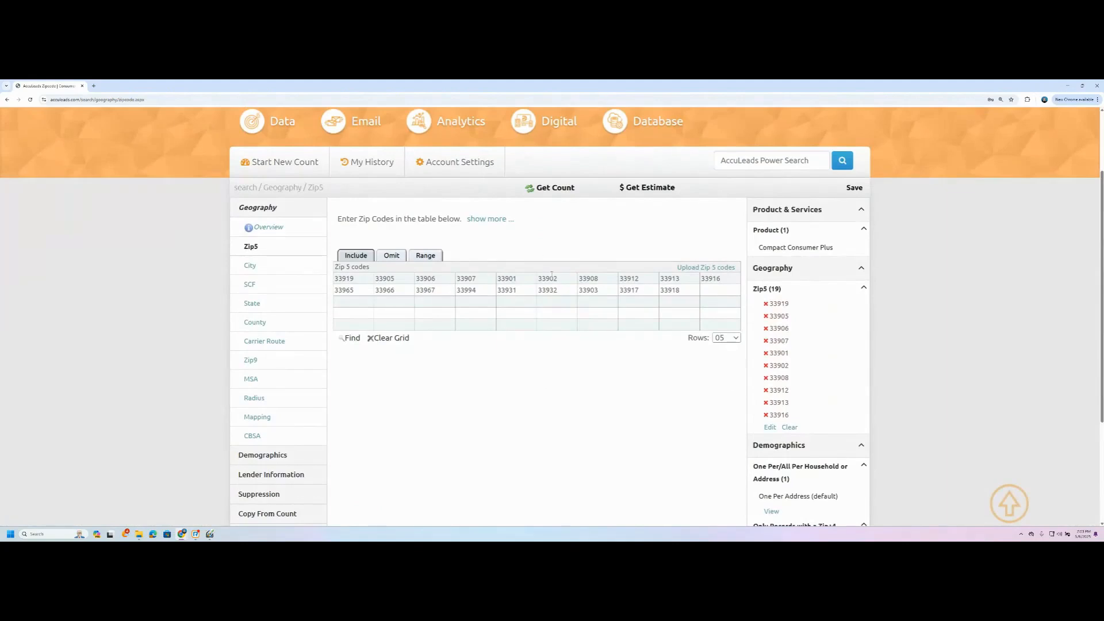
Clear the zip code grid and open the upload form for Zip 5 codes.
left_click(384, 341)
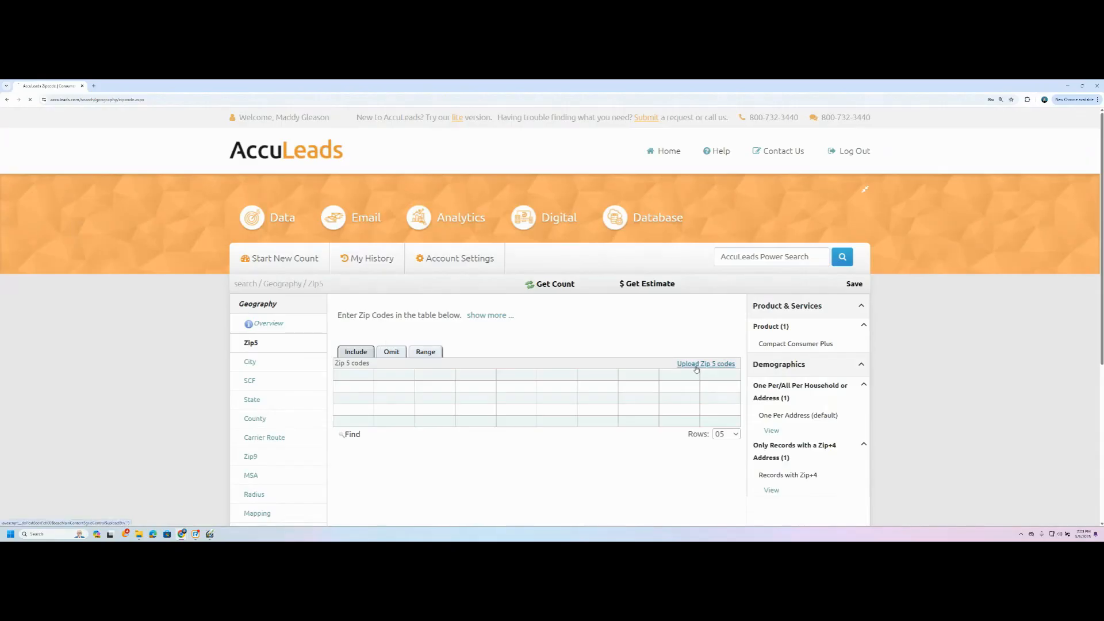
scroll(403, 275, "down", 1)
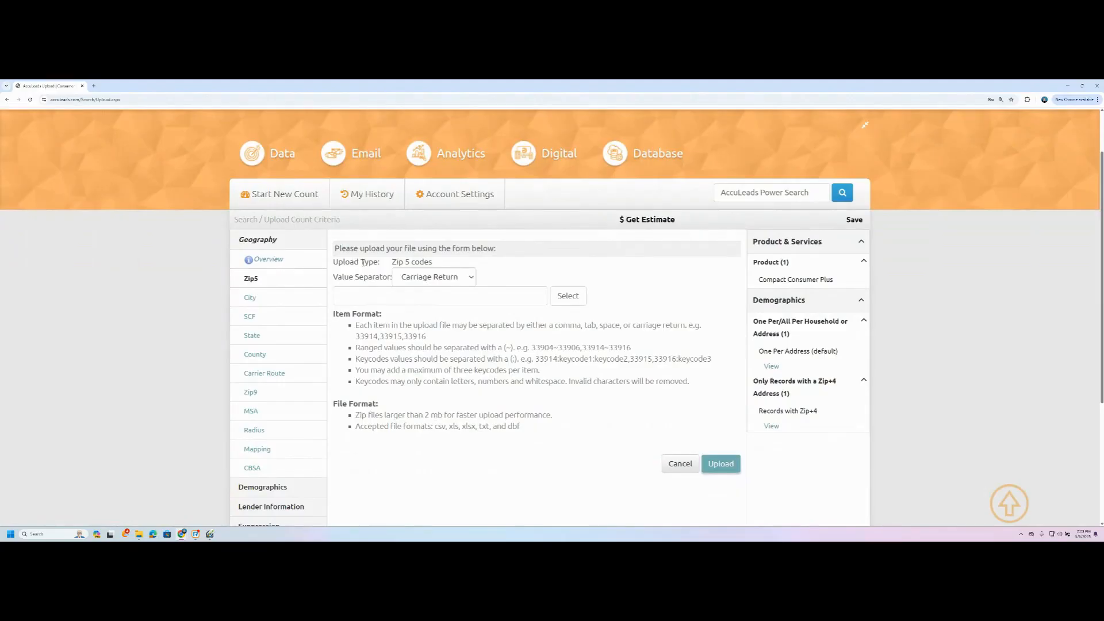
Review the upload form's value separator options, its item format rules for ranges and keycodes, and the accepted file formats.
left_click_drag(442, 265, 391, 267)
left_click(432, 277)
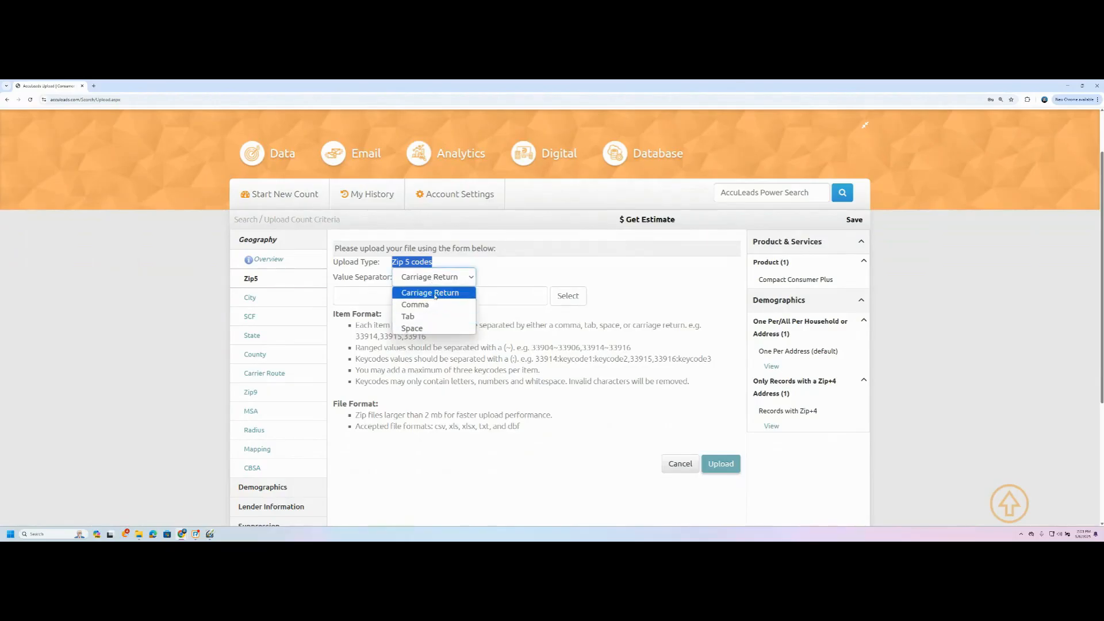
left_click(471, 279)
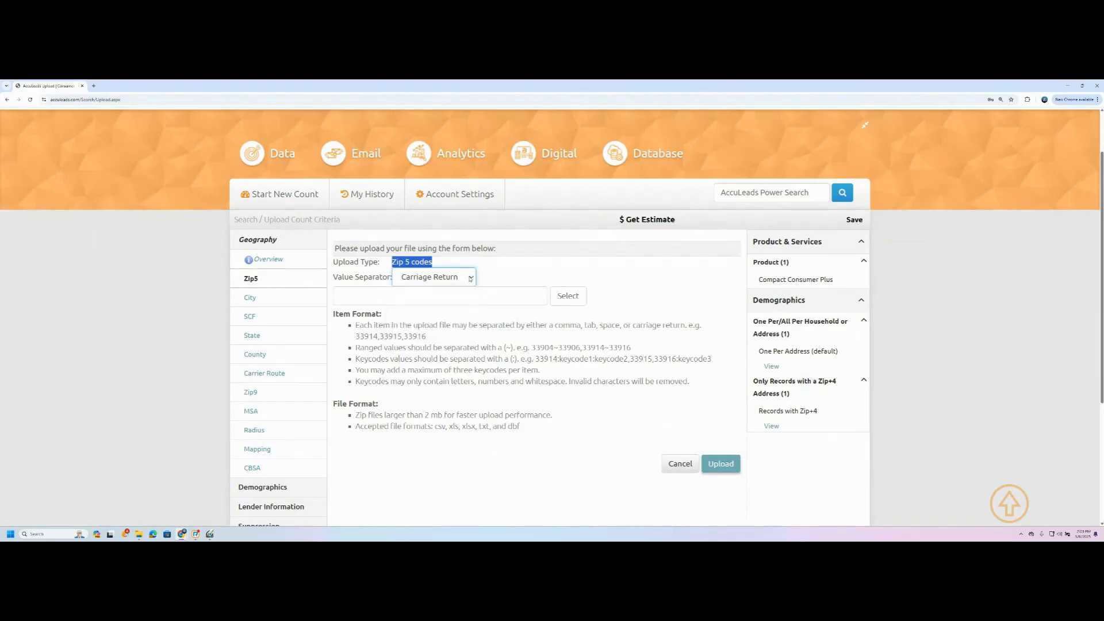
left_click(692, 291)
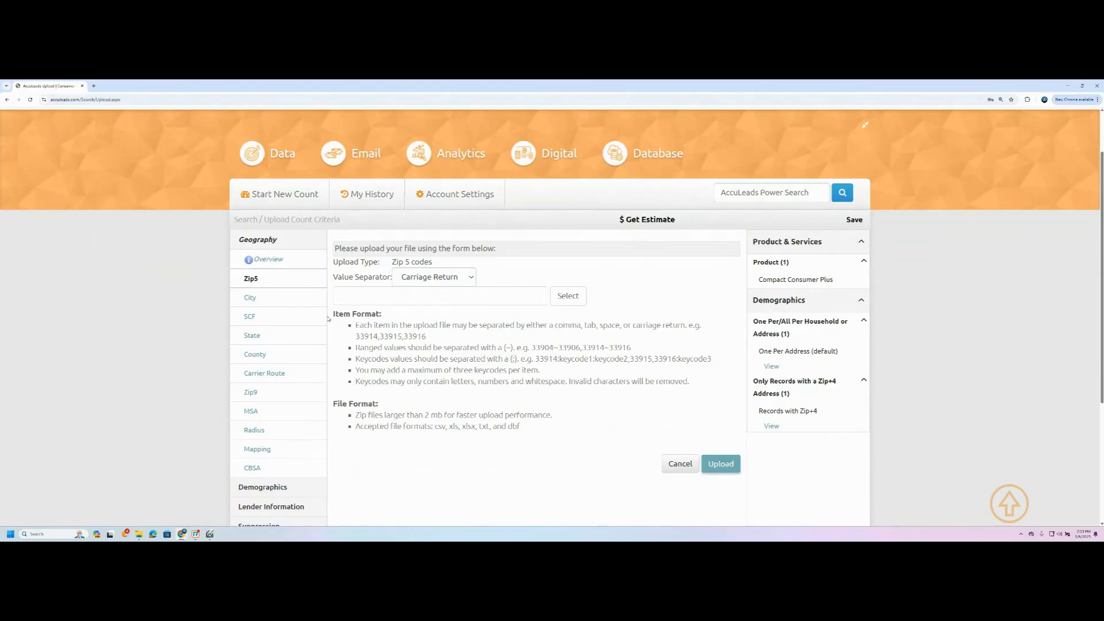
left_click_drag(384, 318, 335, 320)
left_click(495, 353)
left_click(435, 282)
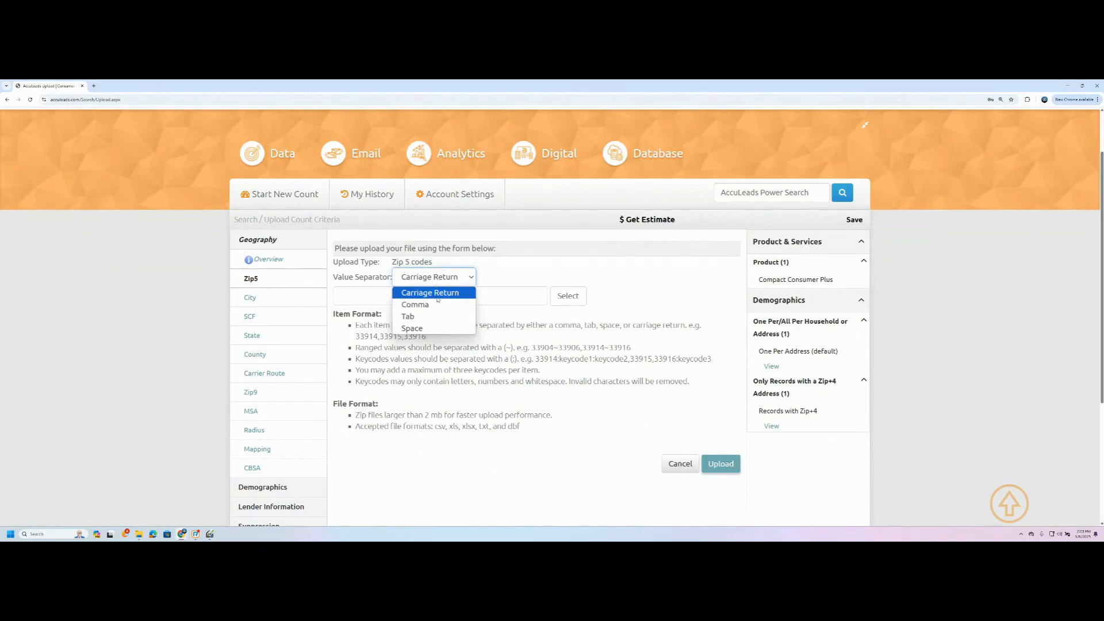
left_click(448, 281)
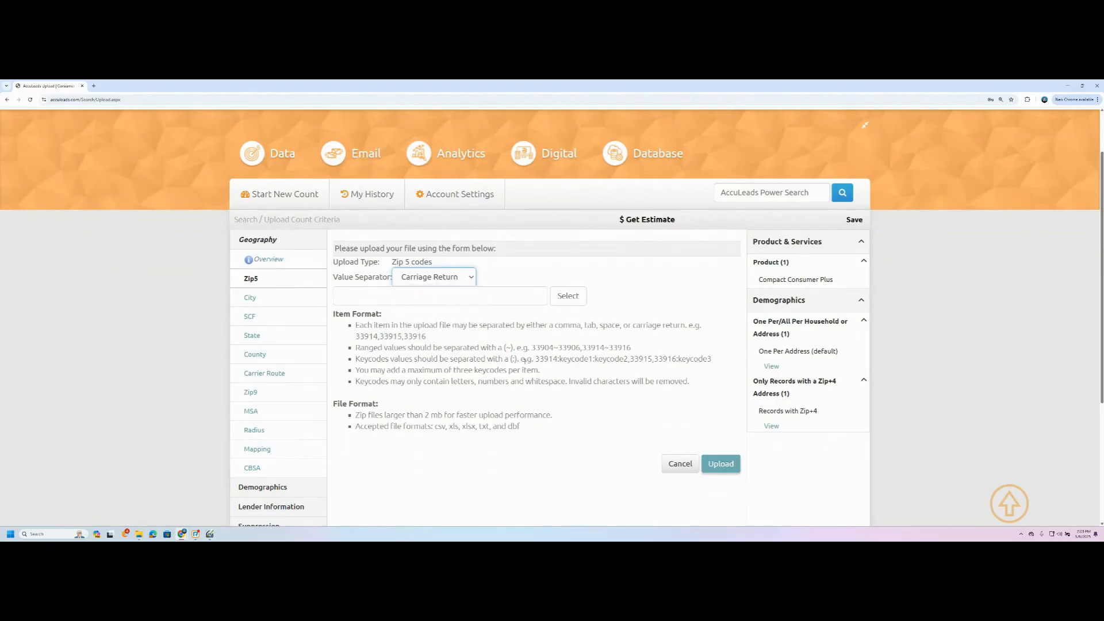
left_click_drag(559, 348, 554, 347)
left_click(555, 377)
left_click_drag(536, 359, 590, 359)
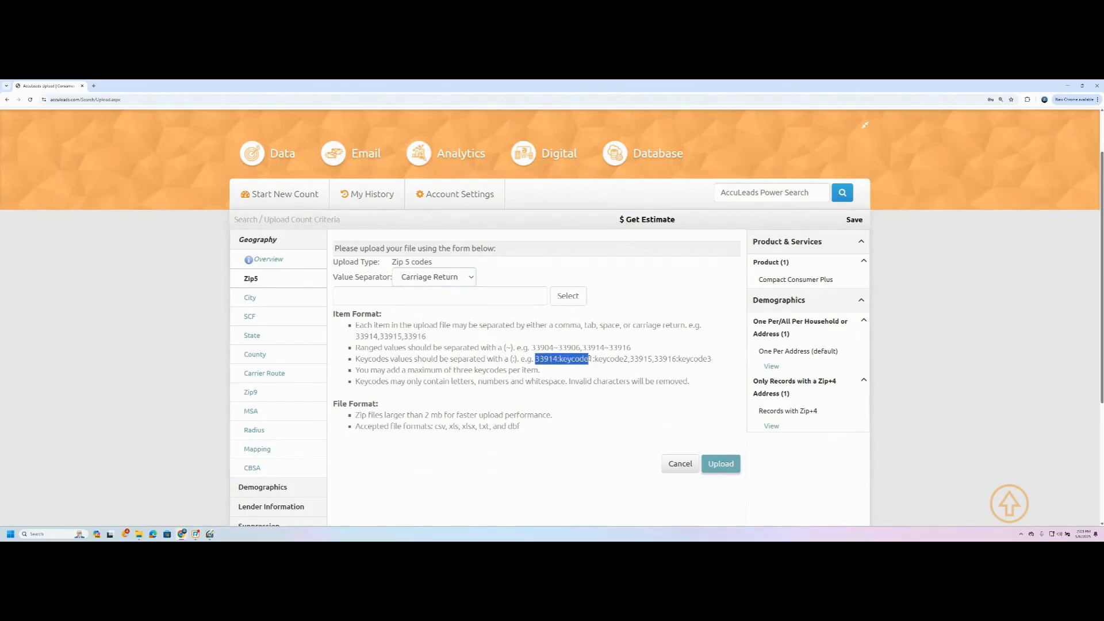
left_click(609, 371)
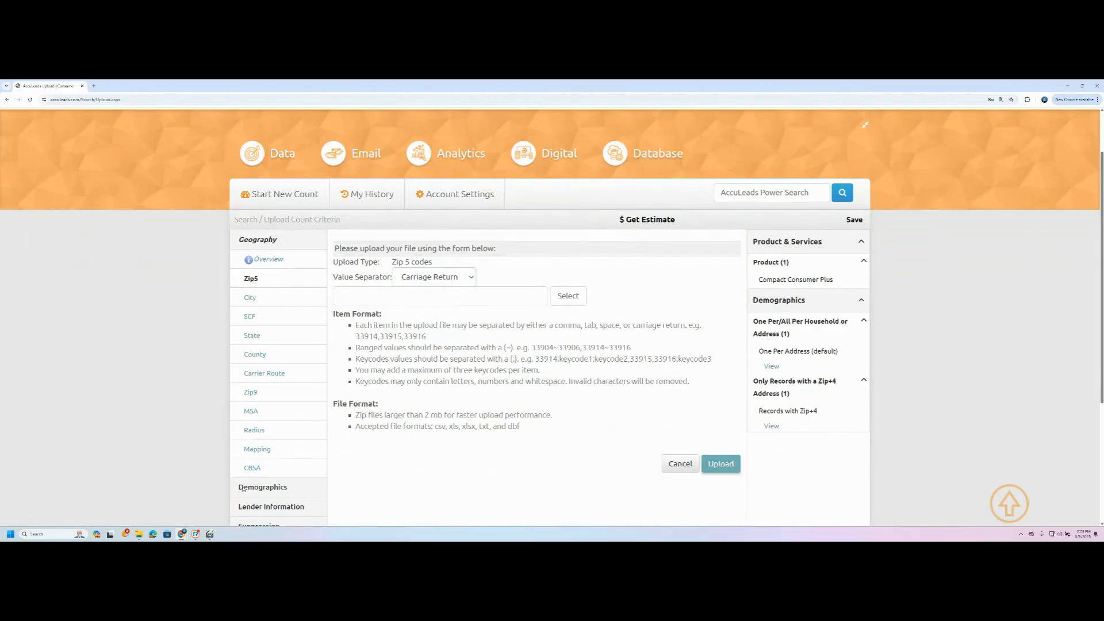
left_click_drag(356, 428, 518, 426)
left_click(522, 427)
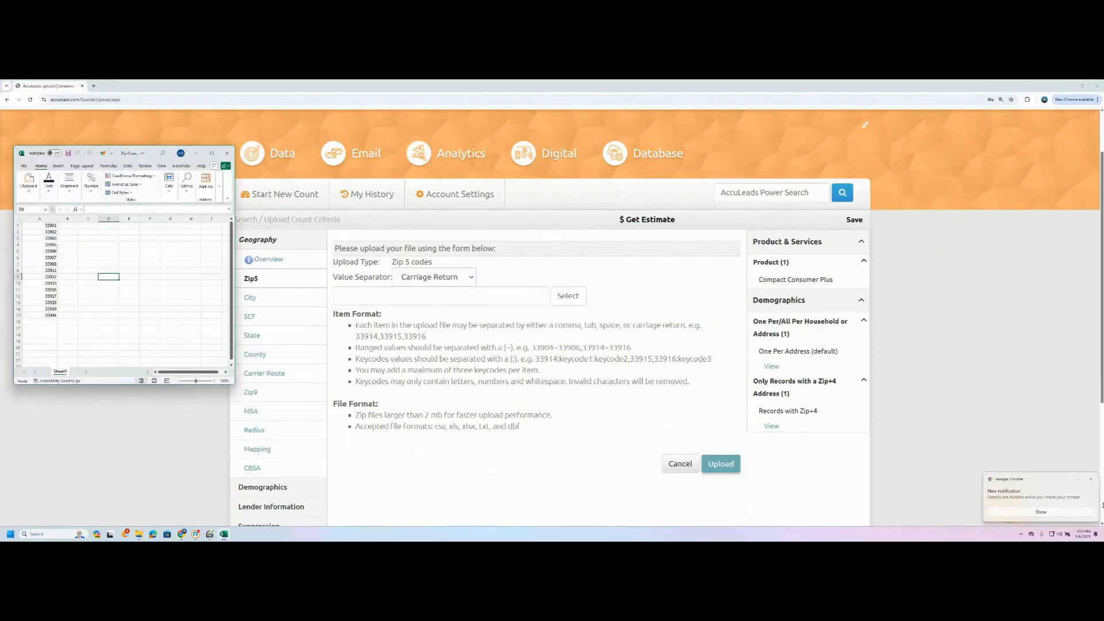
In the Excel zip code workbook, fit the column widths to their contents and move the window over the upload form.
left_click(1091, 479)
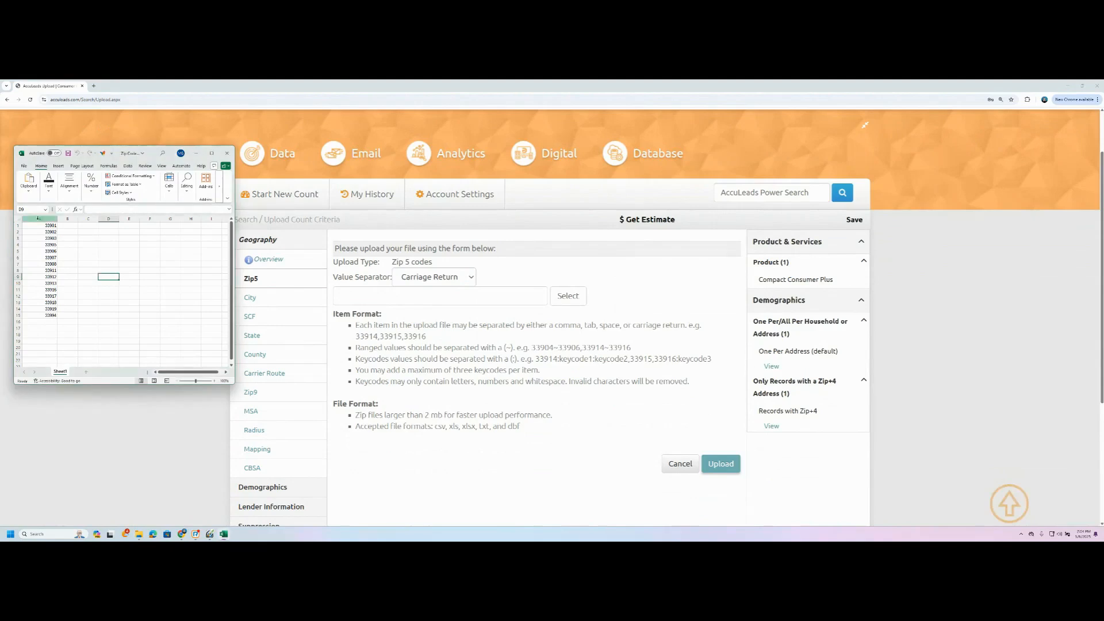
left_click(20, 219)
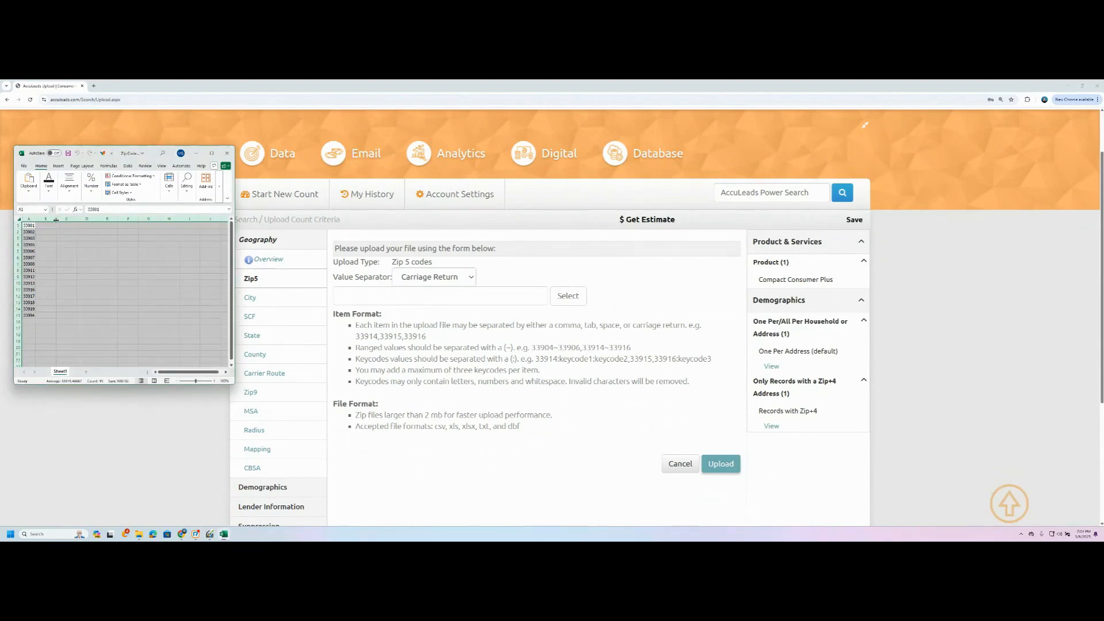
left_click_drag(152, 152, 588, 180)
left_click(464, 278)
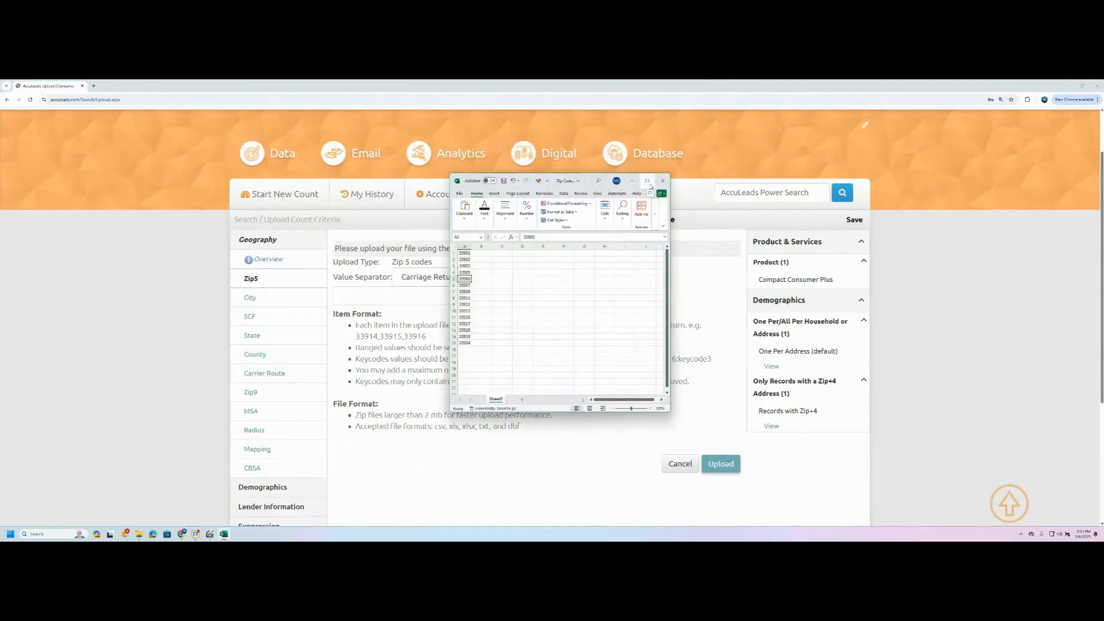
Append a colon and the keycode "Fort Myers" to zip code 33901 in cell A1 and fit column A to the longer entry.
double_click(468, 253)
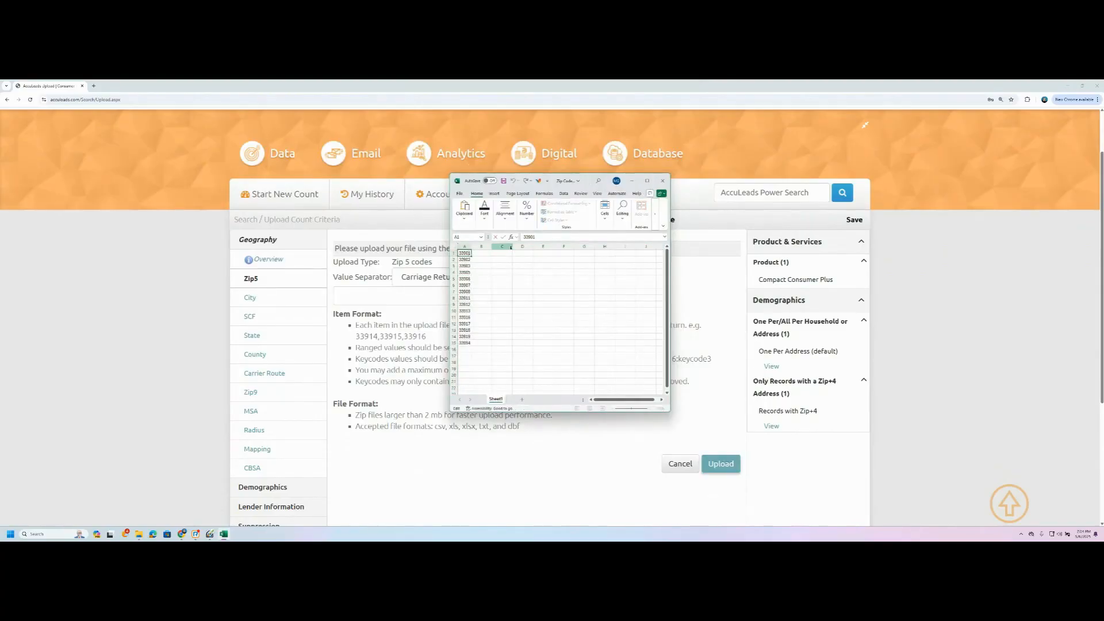
type(": Fort Myers")
key("Return")
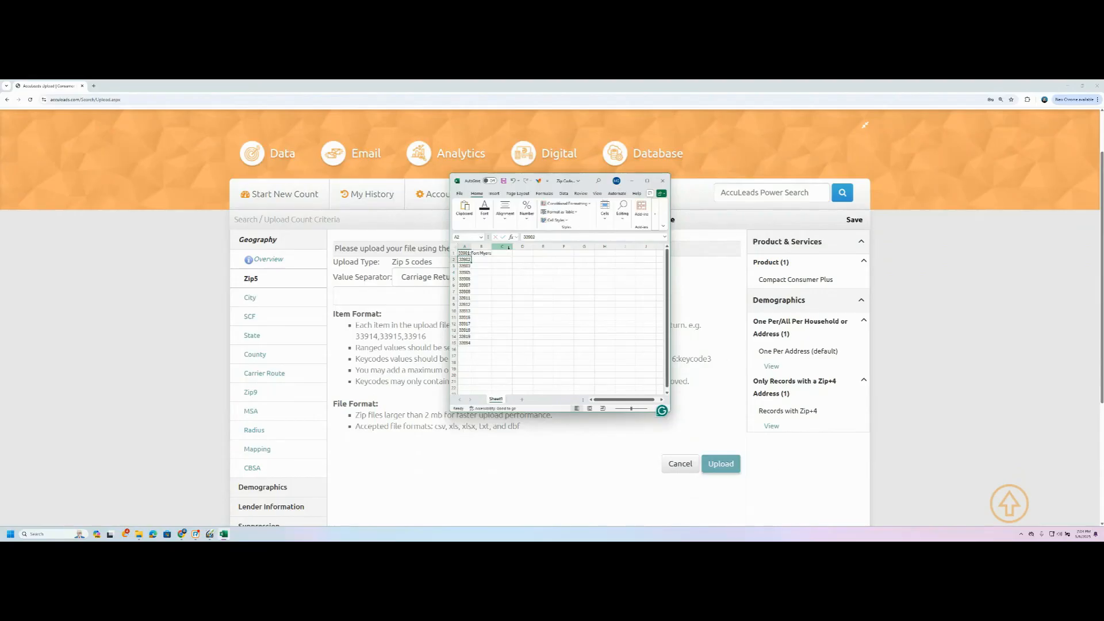
left_click(458, 244)
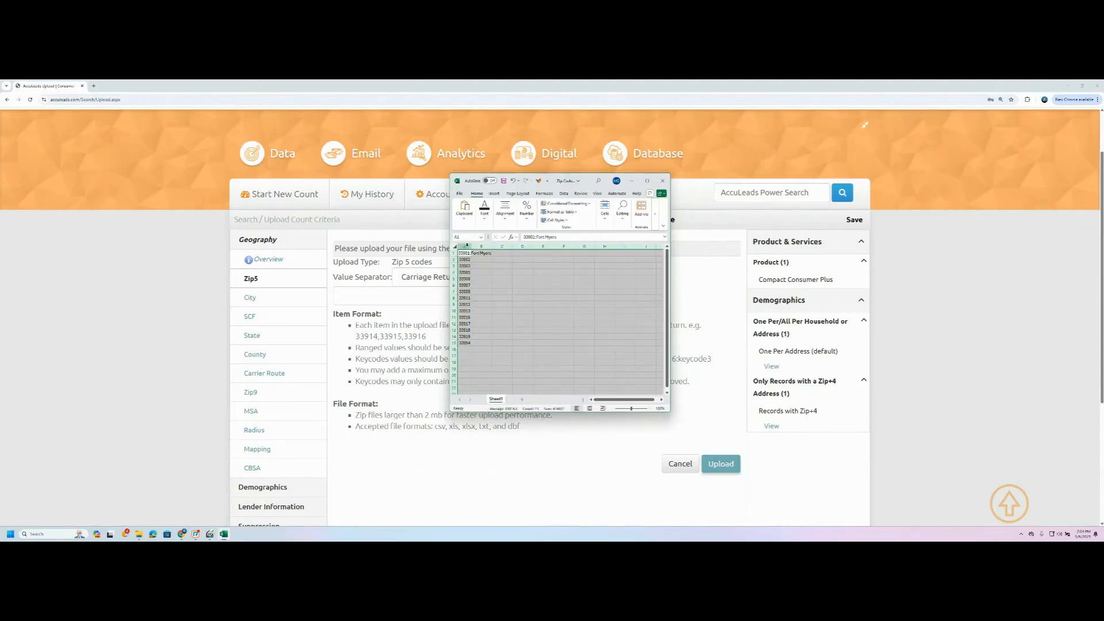
double_click(471, 246)
left_click(511, 267)
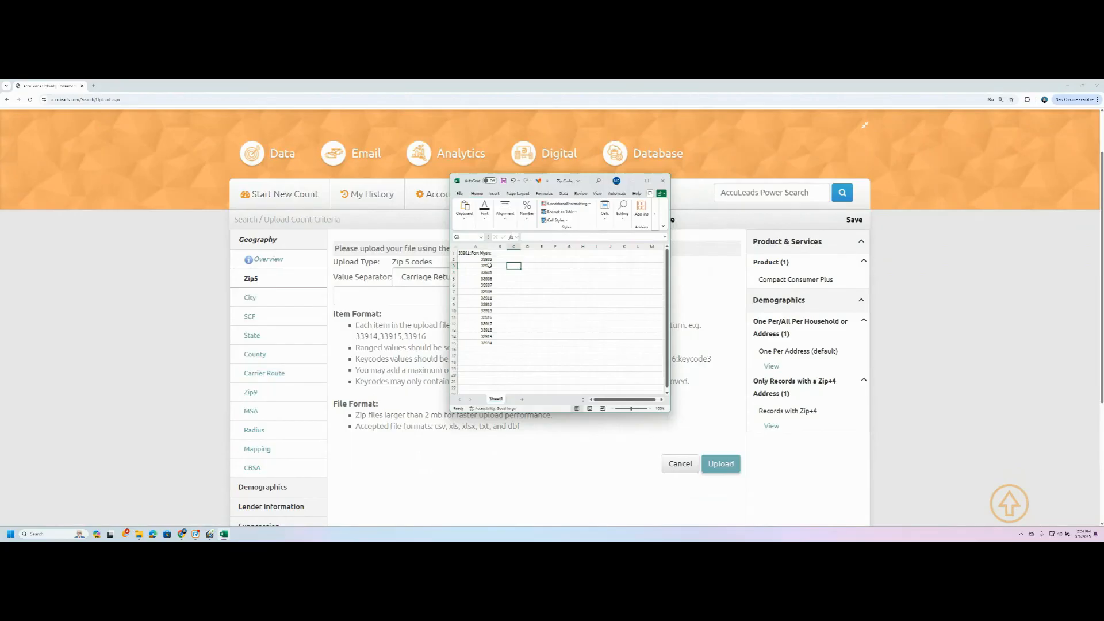
Append a colon and the keycode "Fort Myers Beach" to zip code 33902 in cell A2 and close the workbook without saving.
double_click(486, 259)
type(": Fort M")
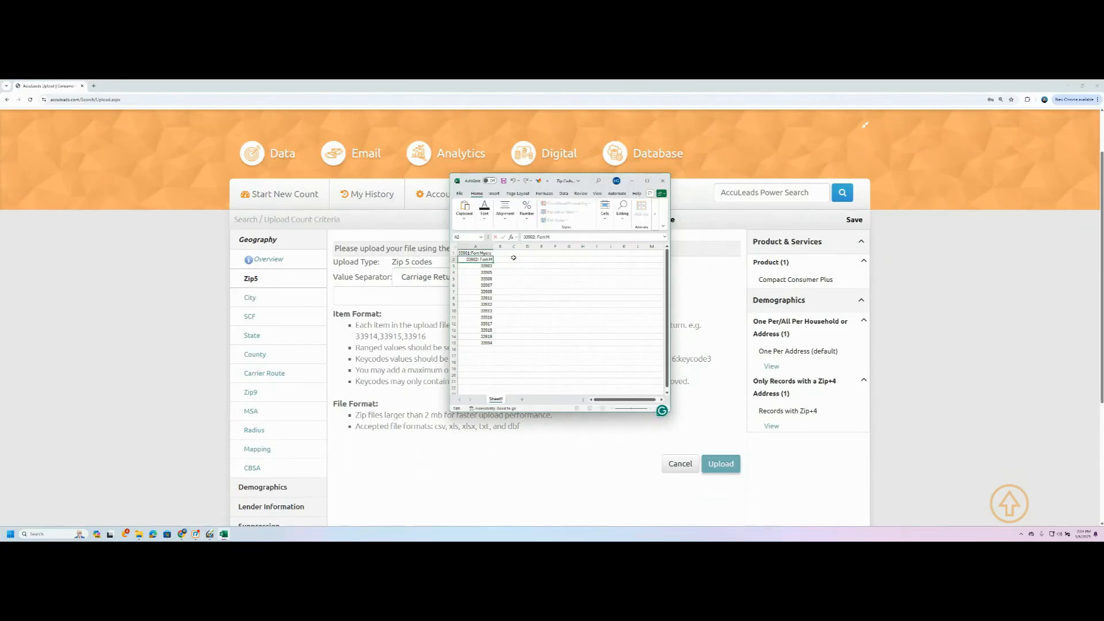
type("yers Beach")
key("Return")
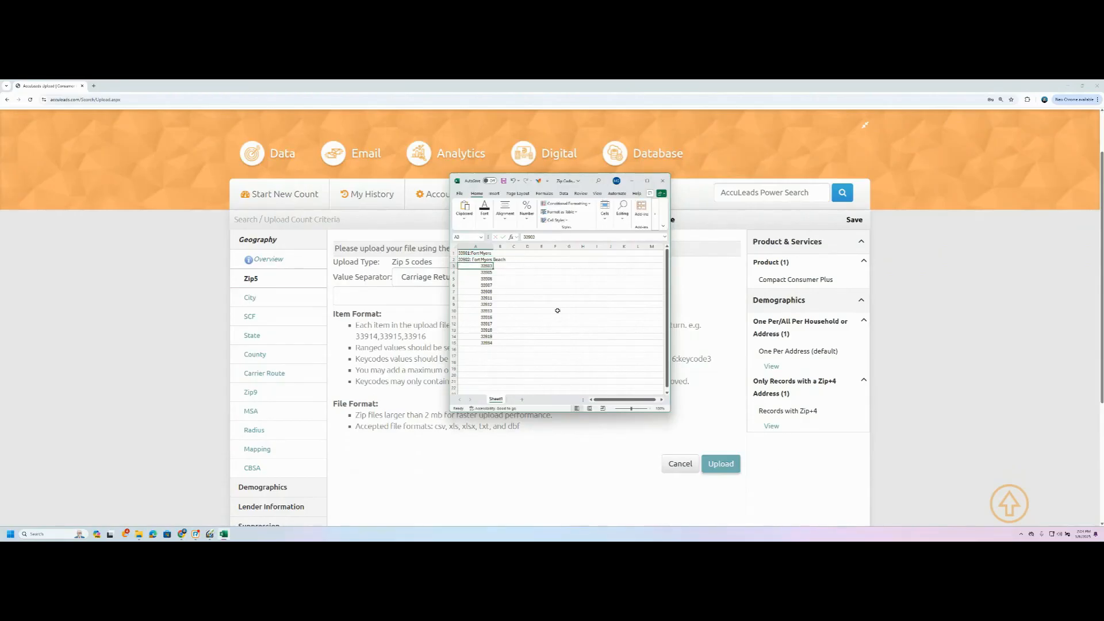
left_click(665, 182)
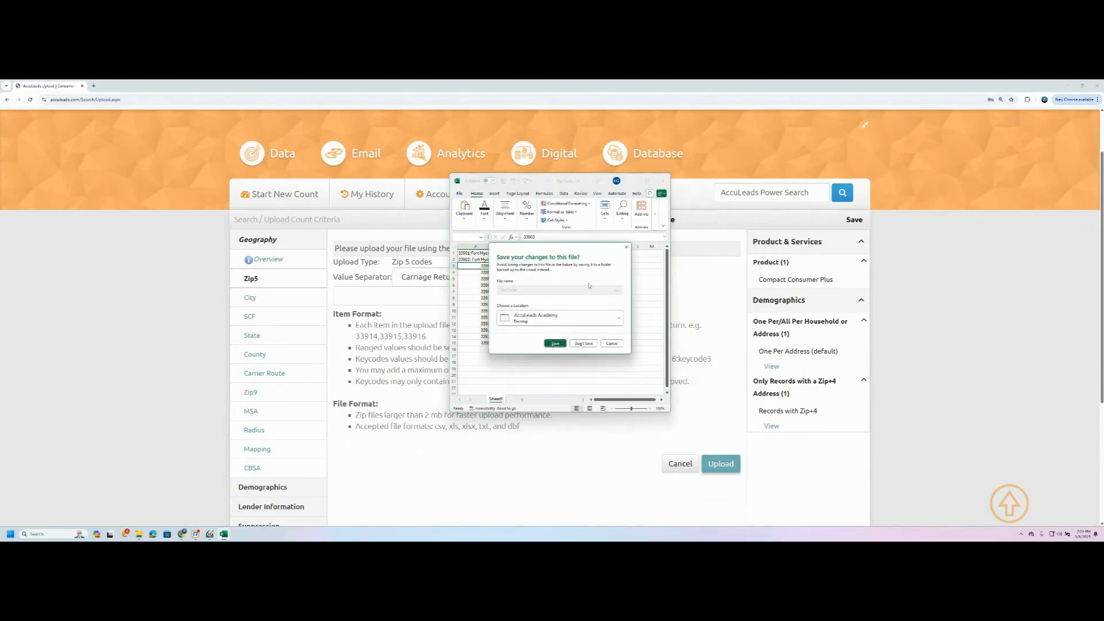
left_click(568, 341)
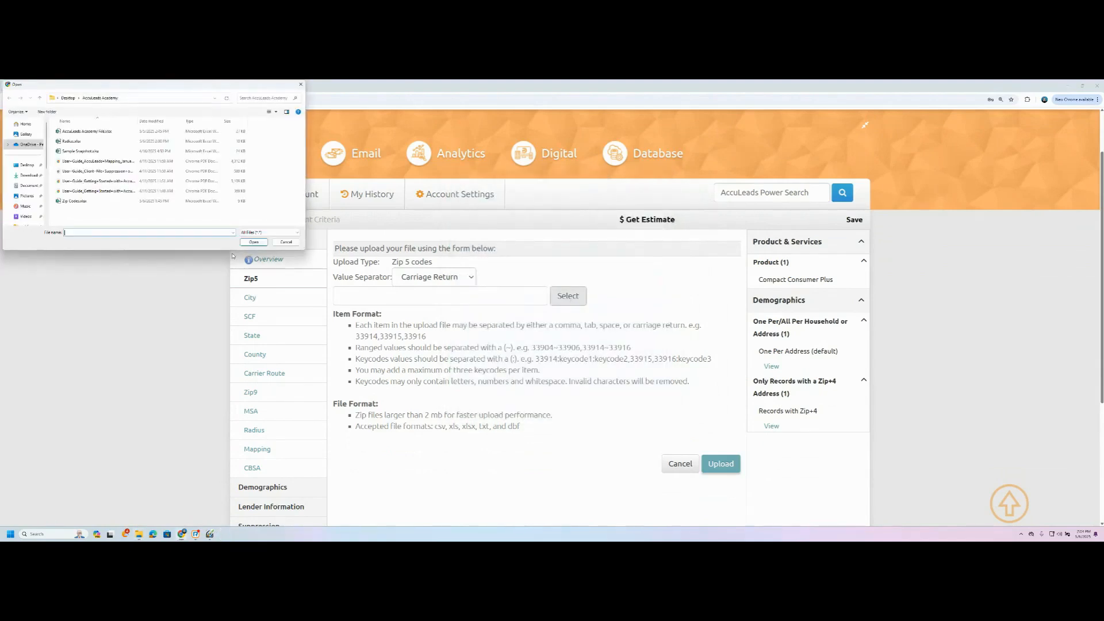
Select Zip Codes.xlsx as the file for the Zip 5 codes, upload it and check the zip code grid.
left_click(74, 201)
double_click(74, 202)
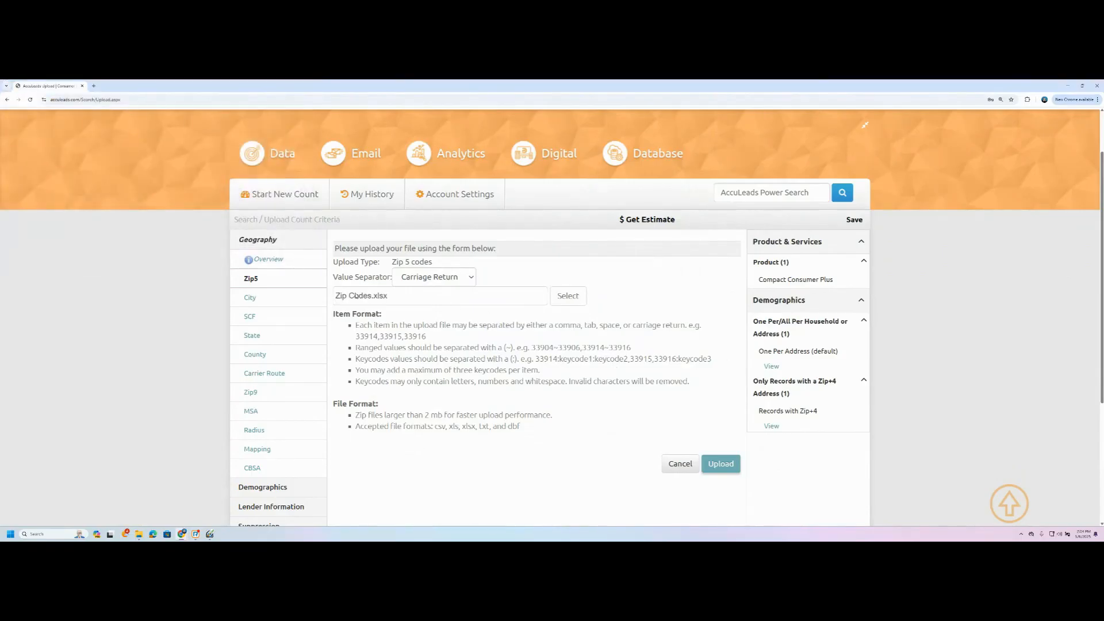
left_click(721, 464)
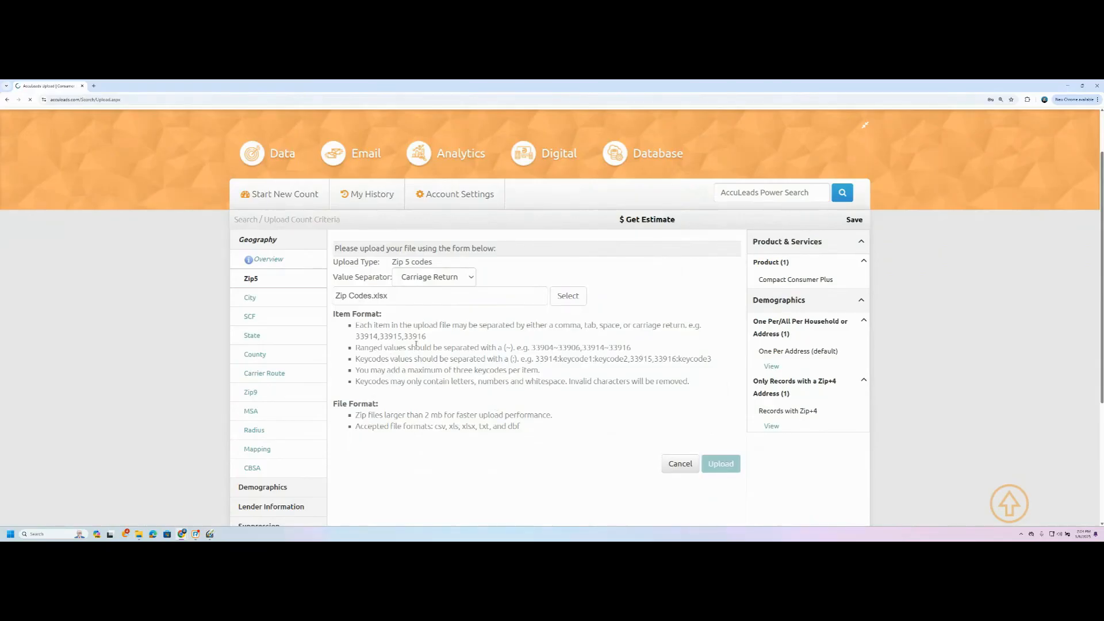
scroll(467, 356, "down", 3)
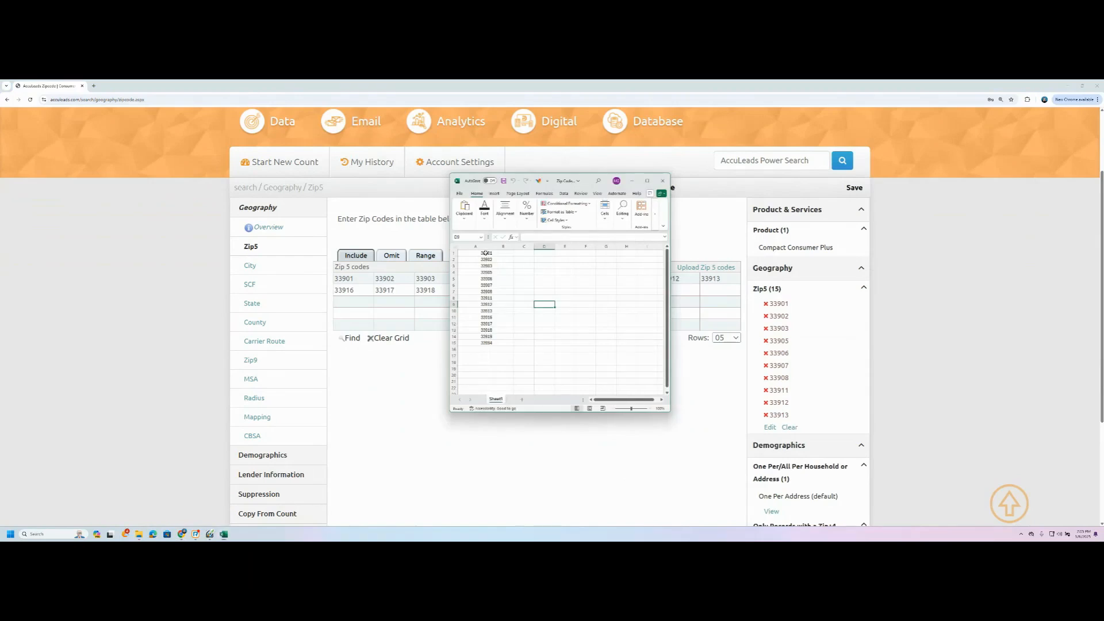
Examine how the Excel zip code workbook lists its codes in column A down to row 15, and close it.
left_click(476, 246)
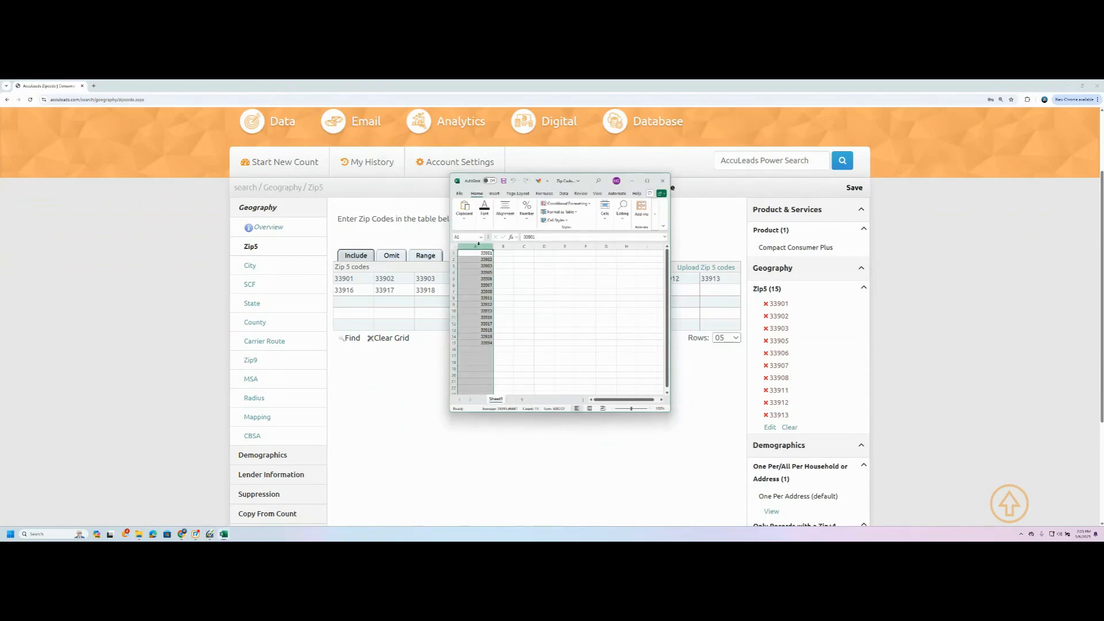
left_click(455, 343)
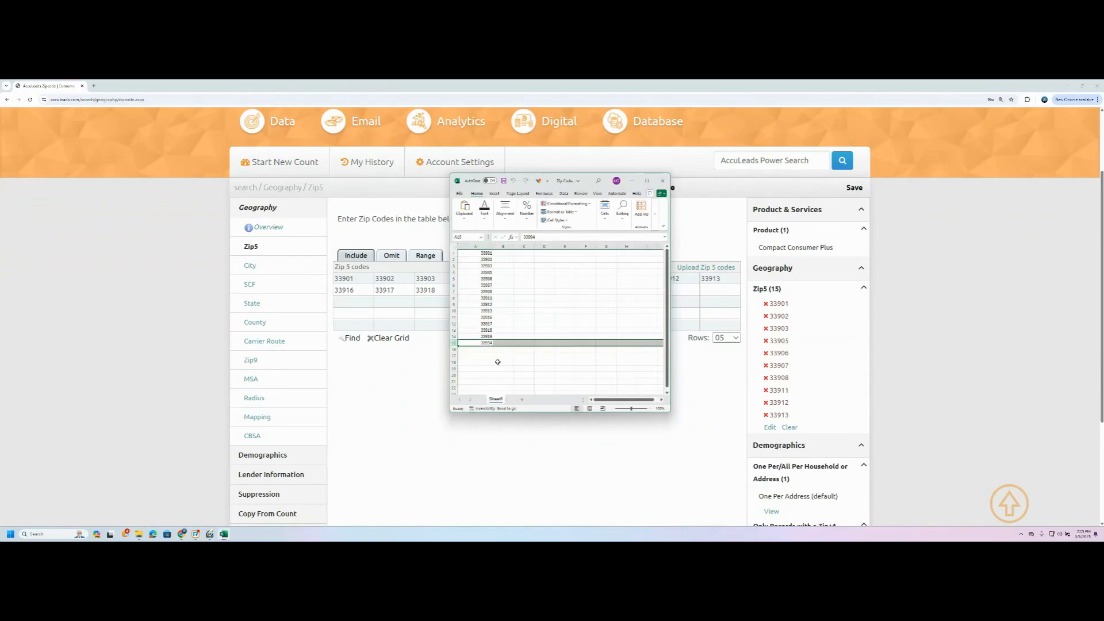
left_click(485, 247)
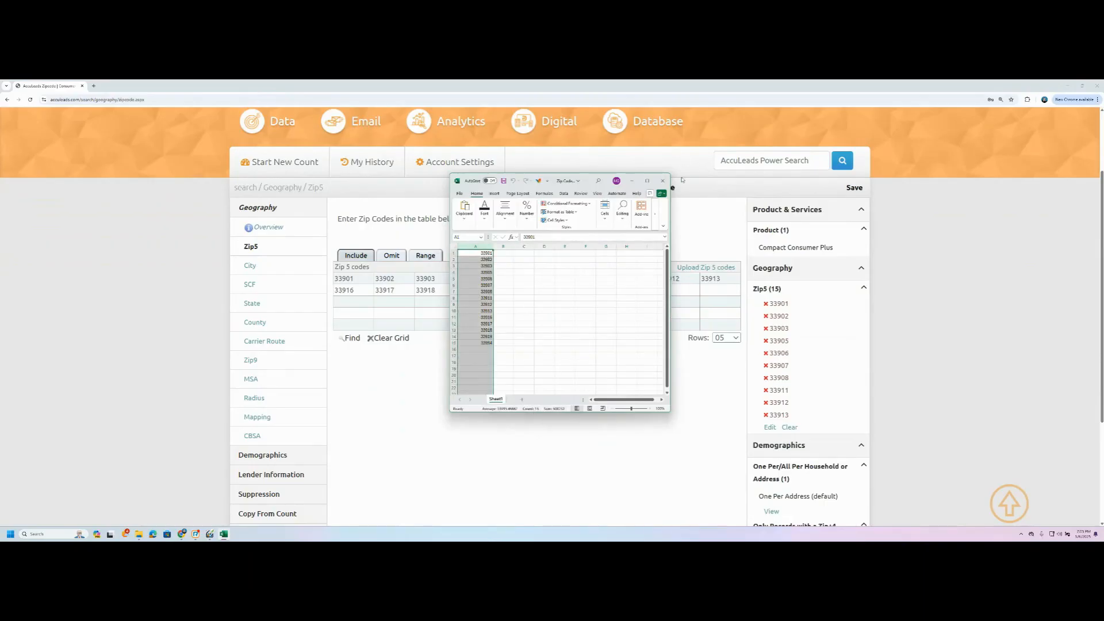
left_click(531, 266)
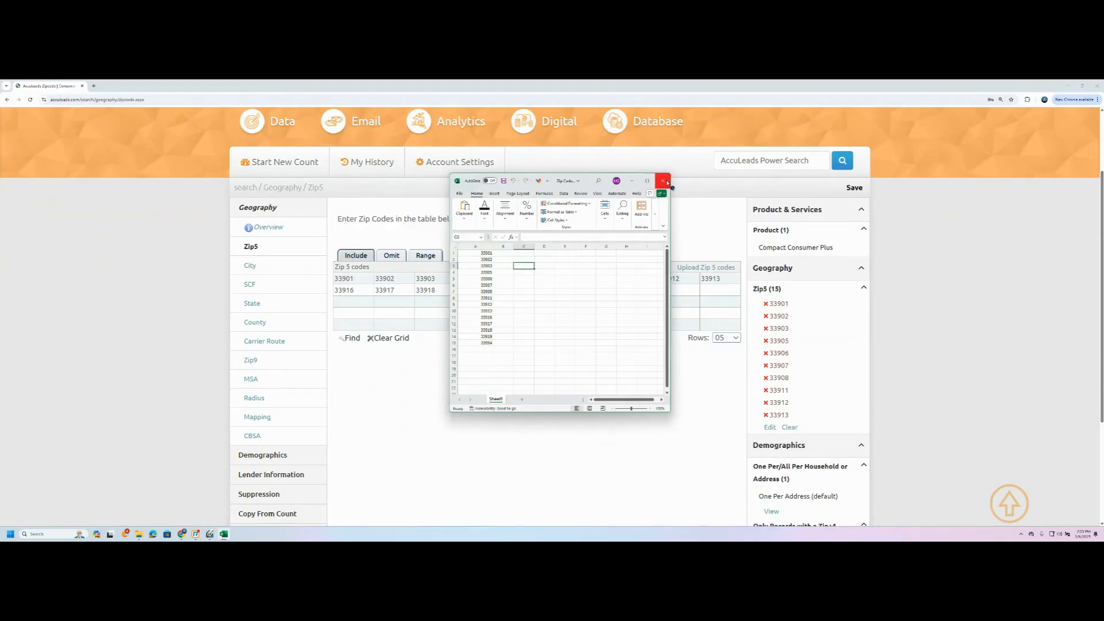
left_click_drag(587, 182, 0, 414)
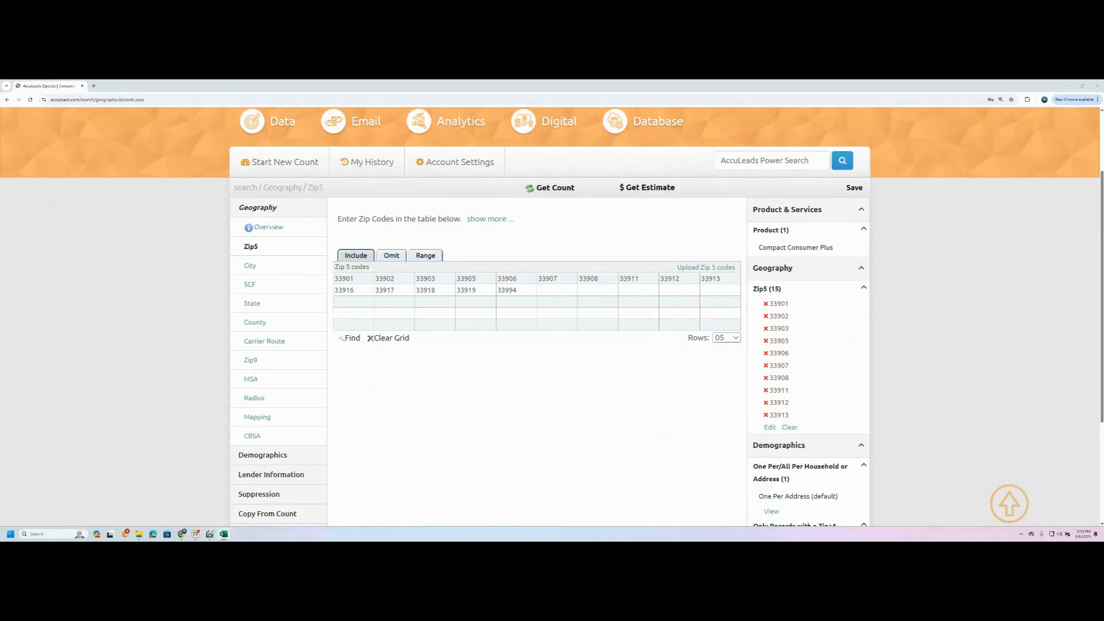
left_click_drag(0, 414, 558, 164)
left_click(453, 229)
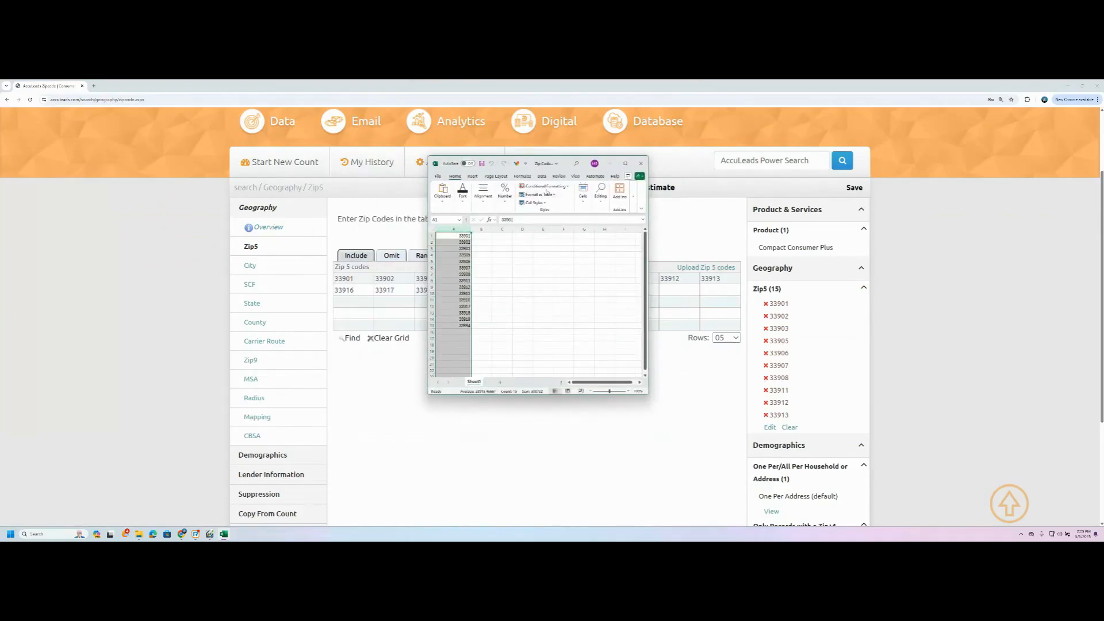
left_click(559, 176)
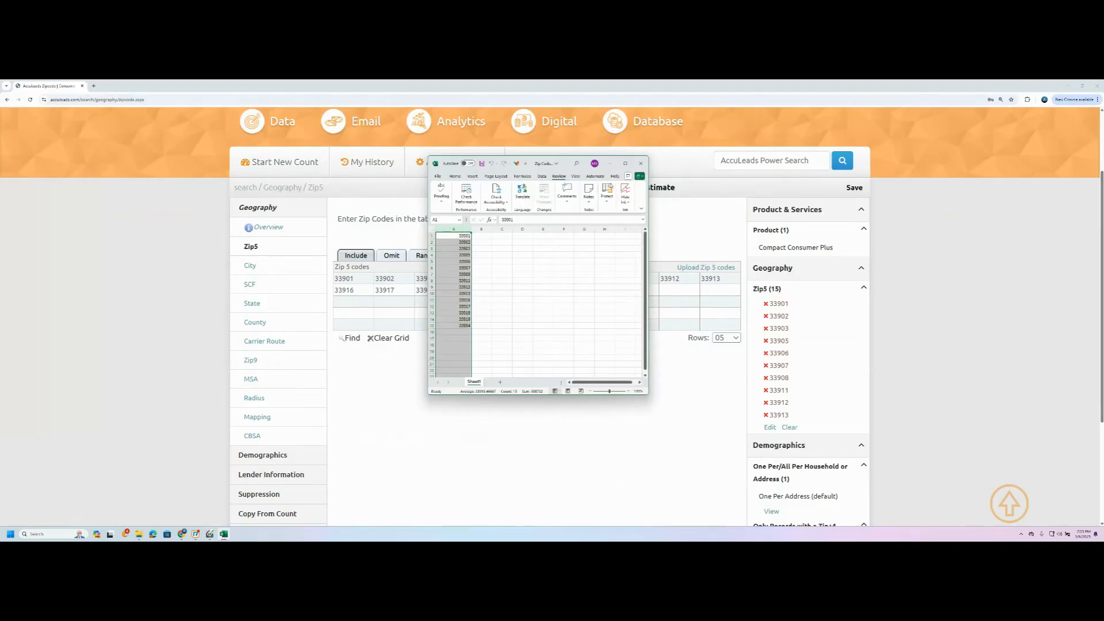
left_click(640, 163)
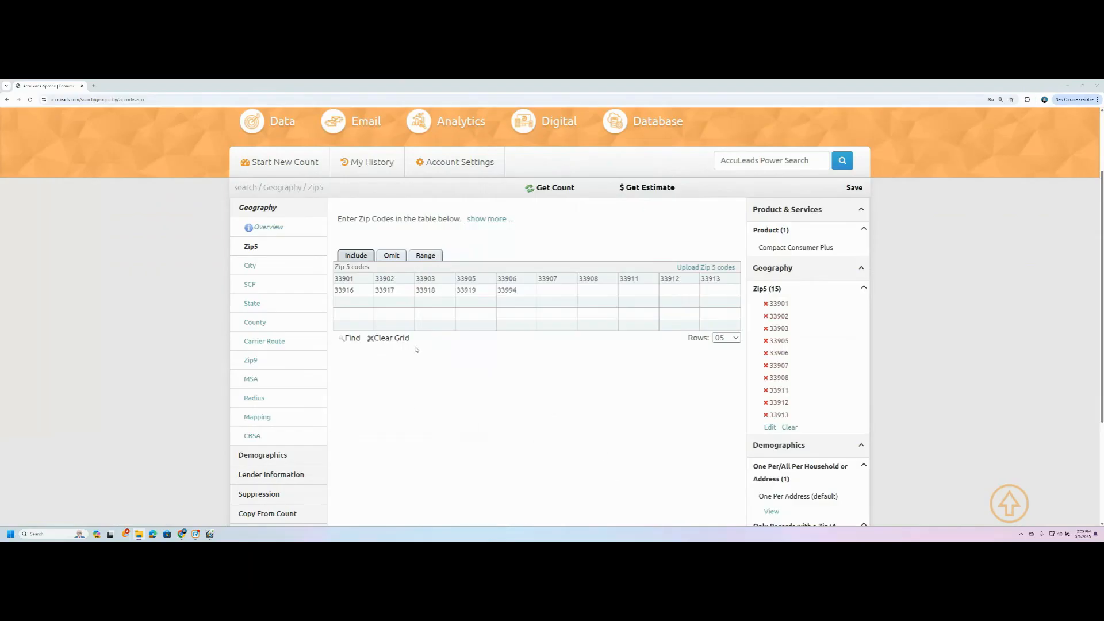
Clear the zip code grid and view the County and Carrier Route geography pages.
left_click(397, 339)
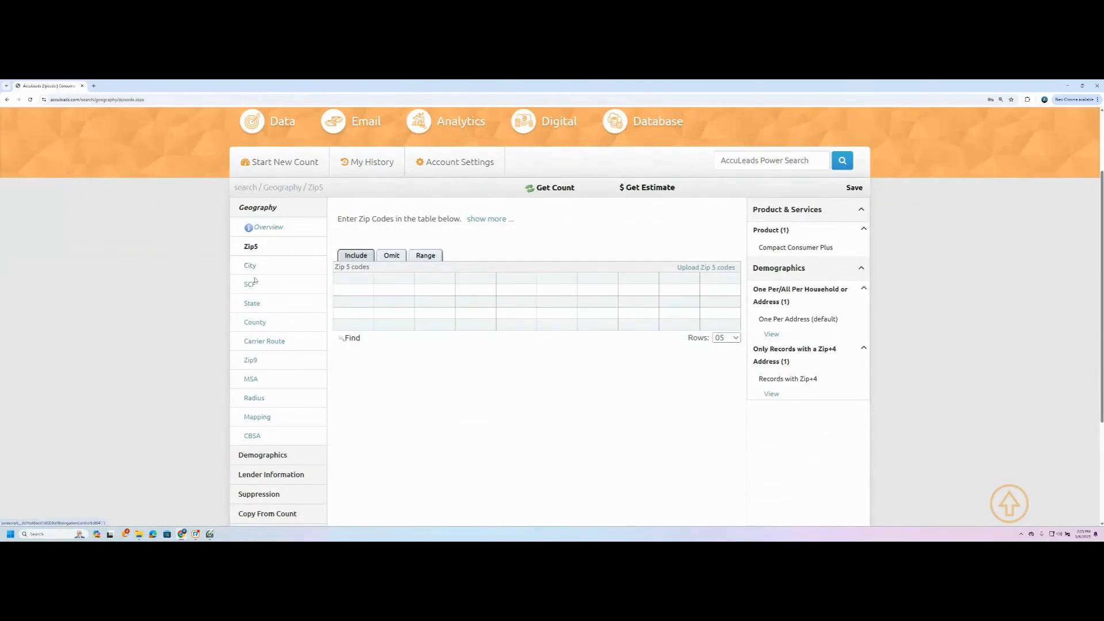
left_click(261, 322)
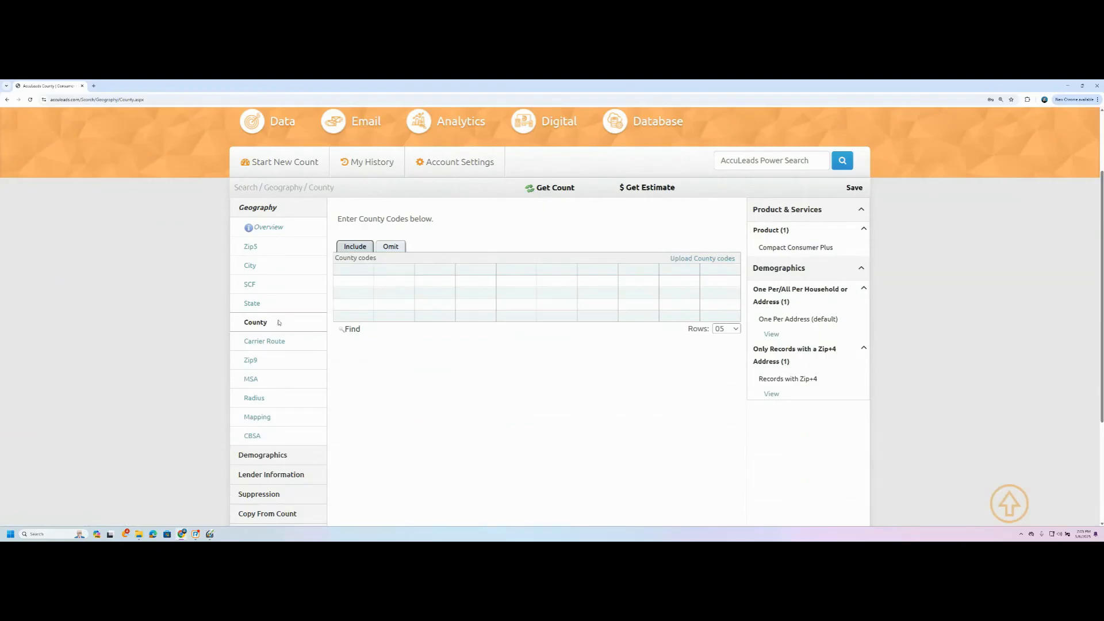
left_click(270, 342)
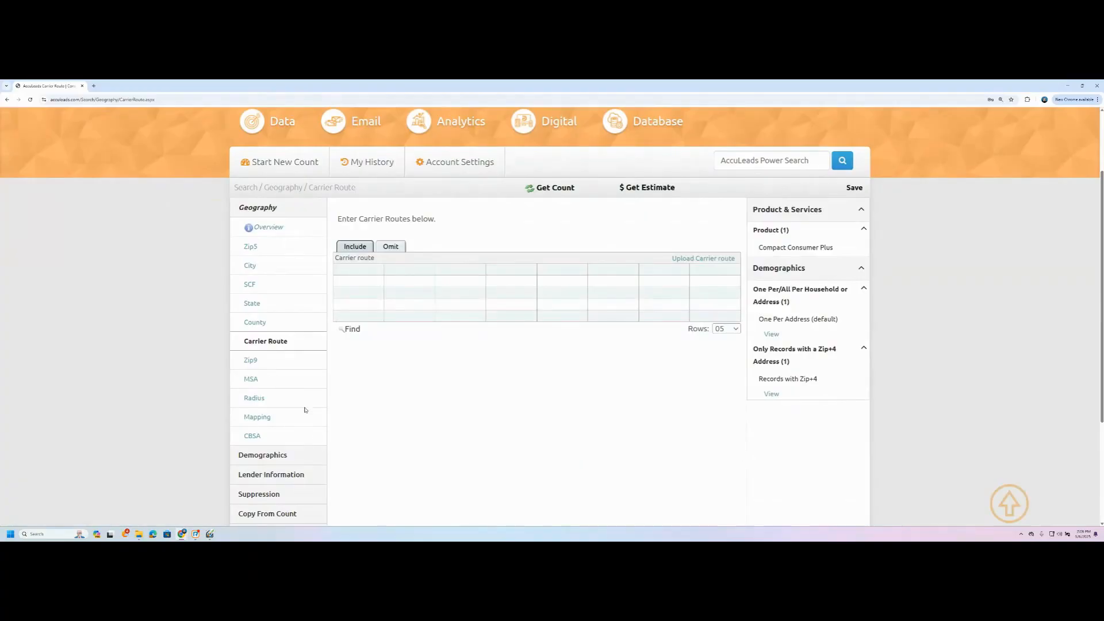
Open the Radius geography page and review its address, city, state, zip code and latitude/longitude fields.
left_click(255, 398)
scroll(428, 377, "down", 1)
scroll(428, 377, "up", 1)
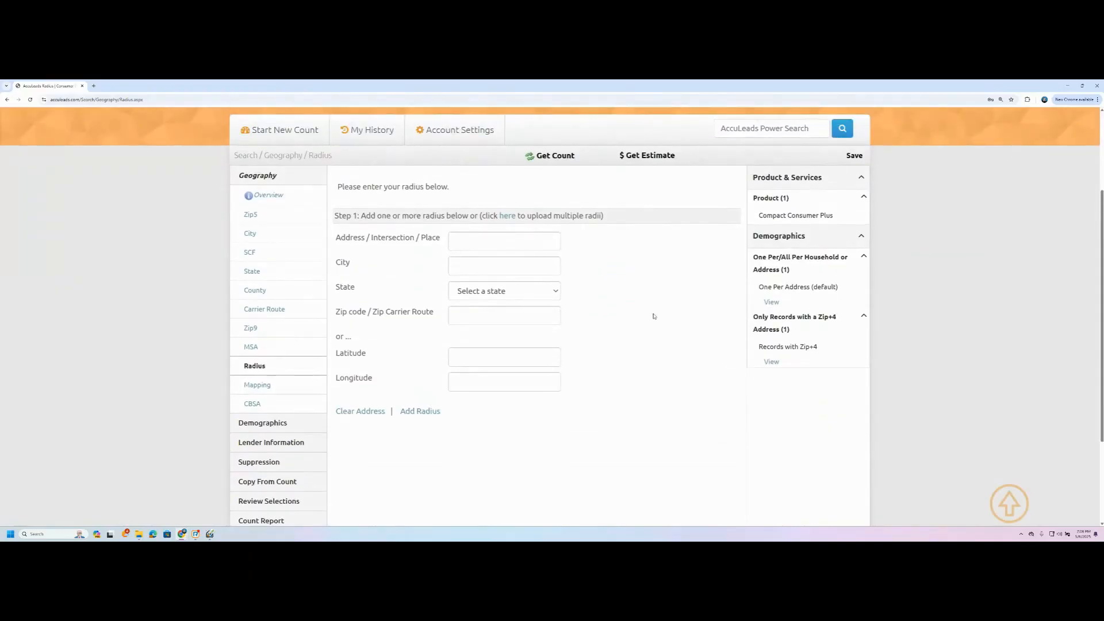
left_click(474, 247)
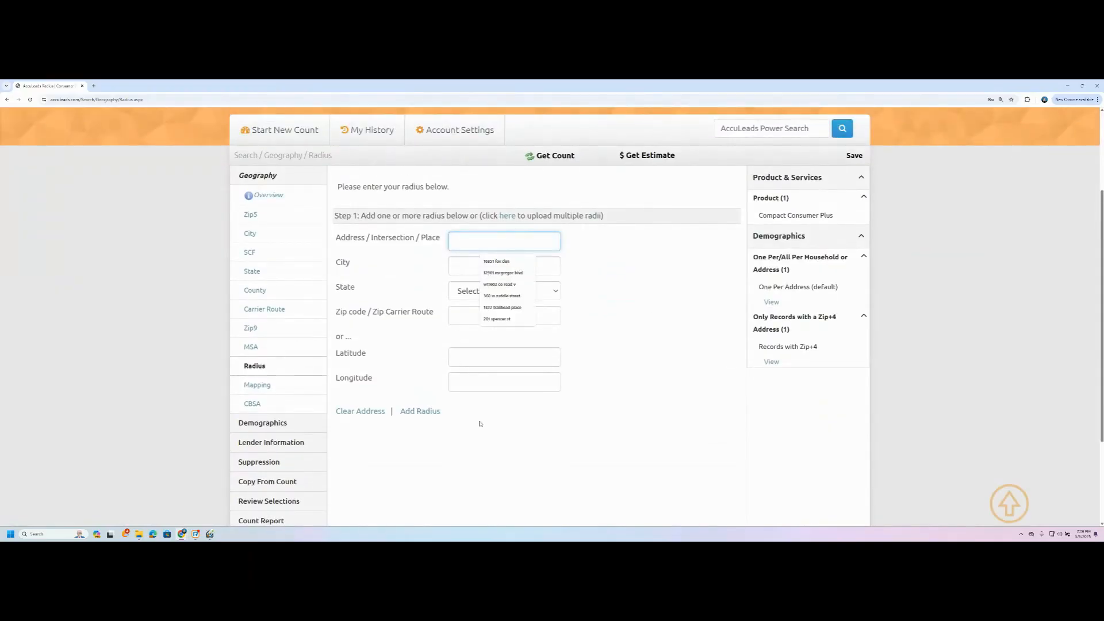
left_click(637, 305)
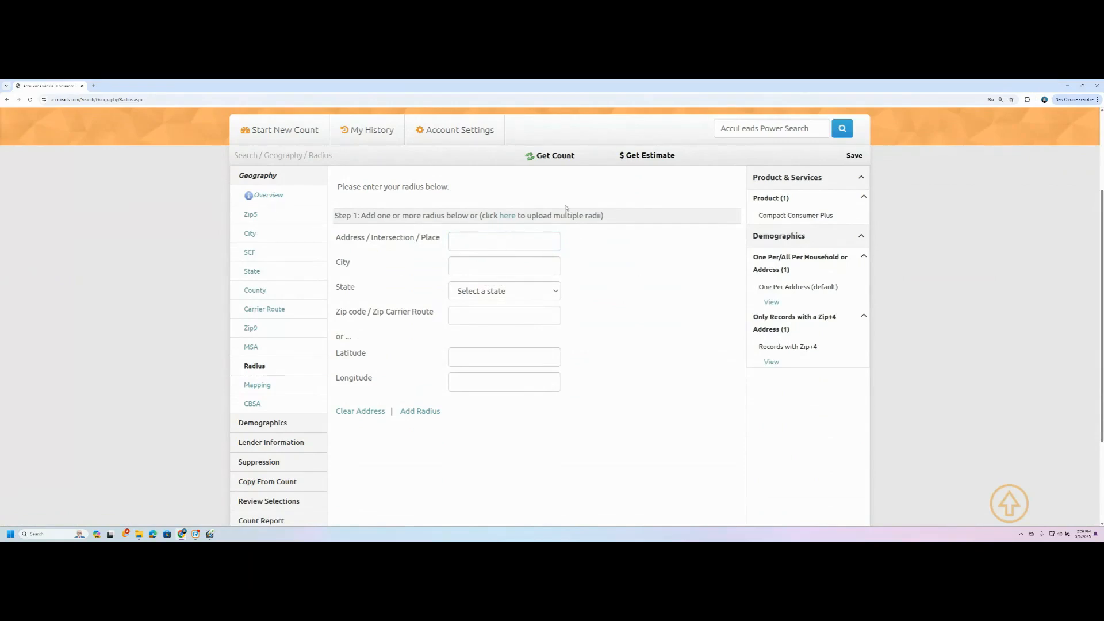
Open the form for uploading multiple radii, using Distance as the radius type and Rooftop as the precision.
left_click(507, 216)
scroll(547, 277, "down", 2)
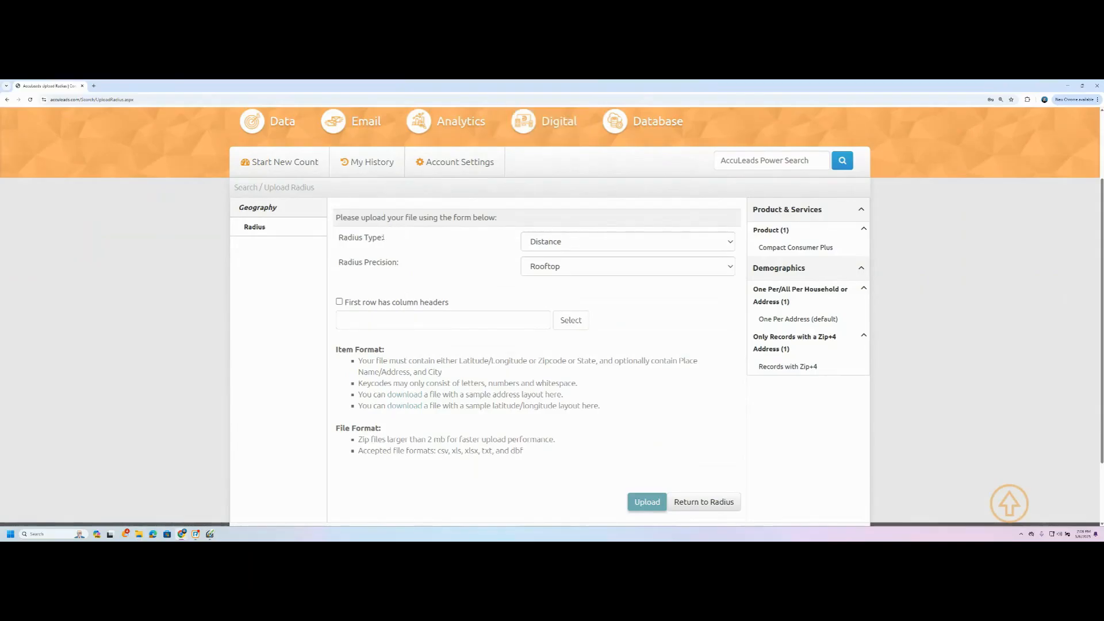
left_click(568, 241)
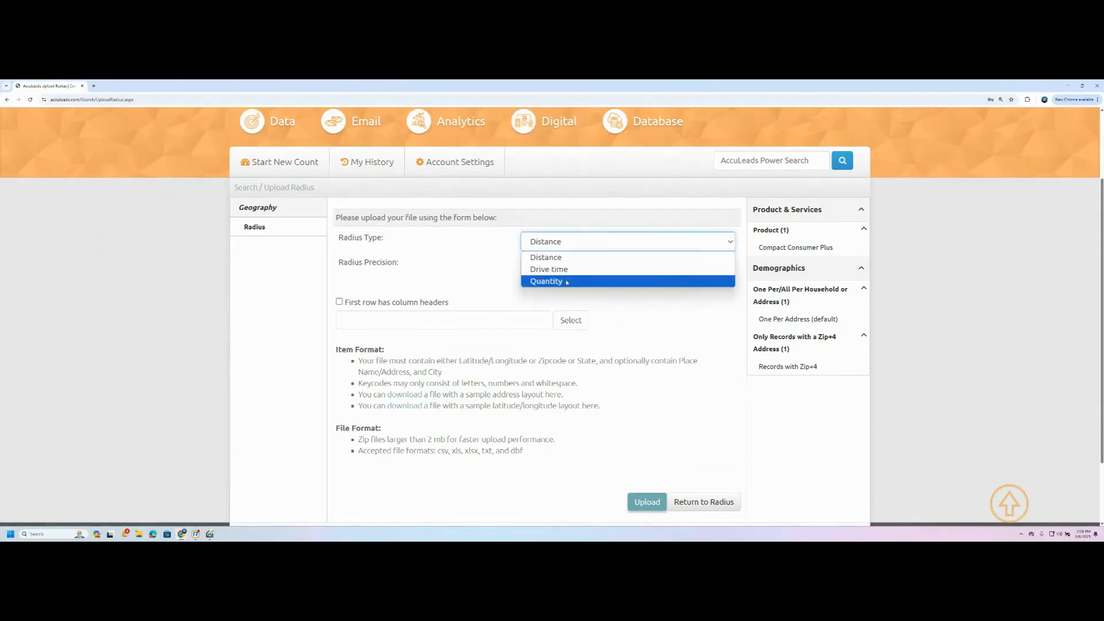
left_click(574, 259)
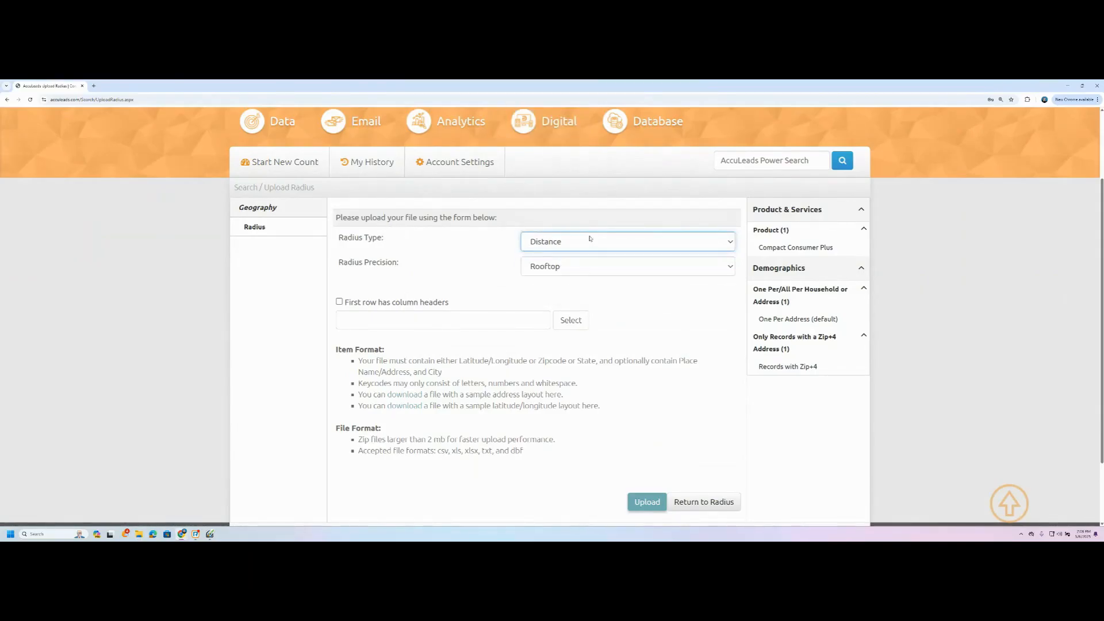
left_click(565, 270)
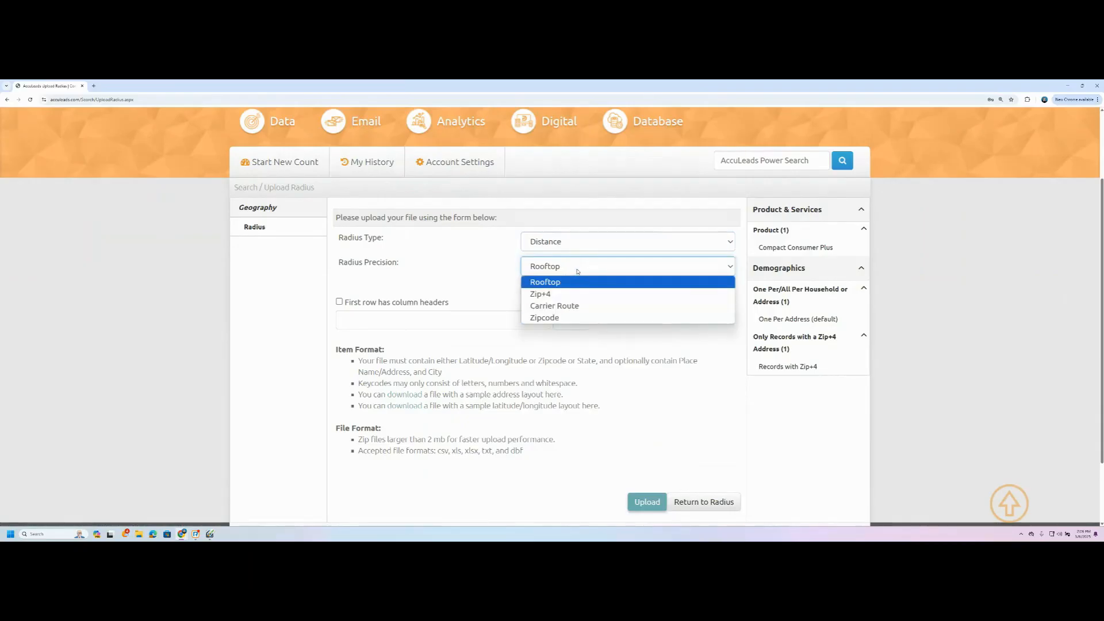
left_click(577, 271)
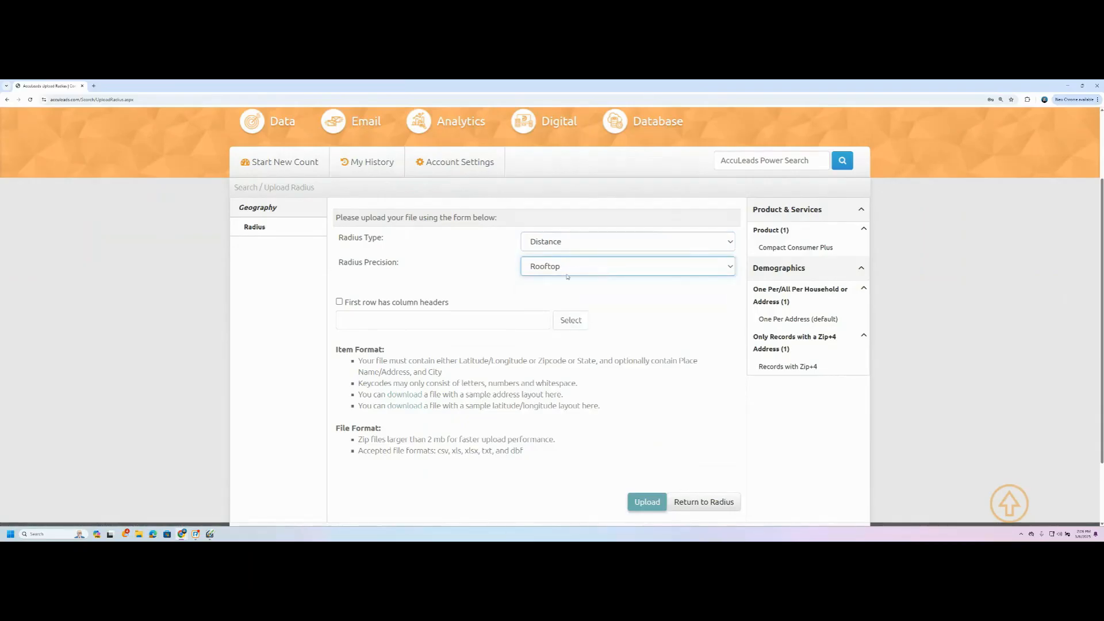
Review the radius upload form's column header option, item format rules, sample layout downloads and accepted file formats.
left_click_drag(451, 302, 339, 307)
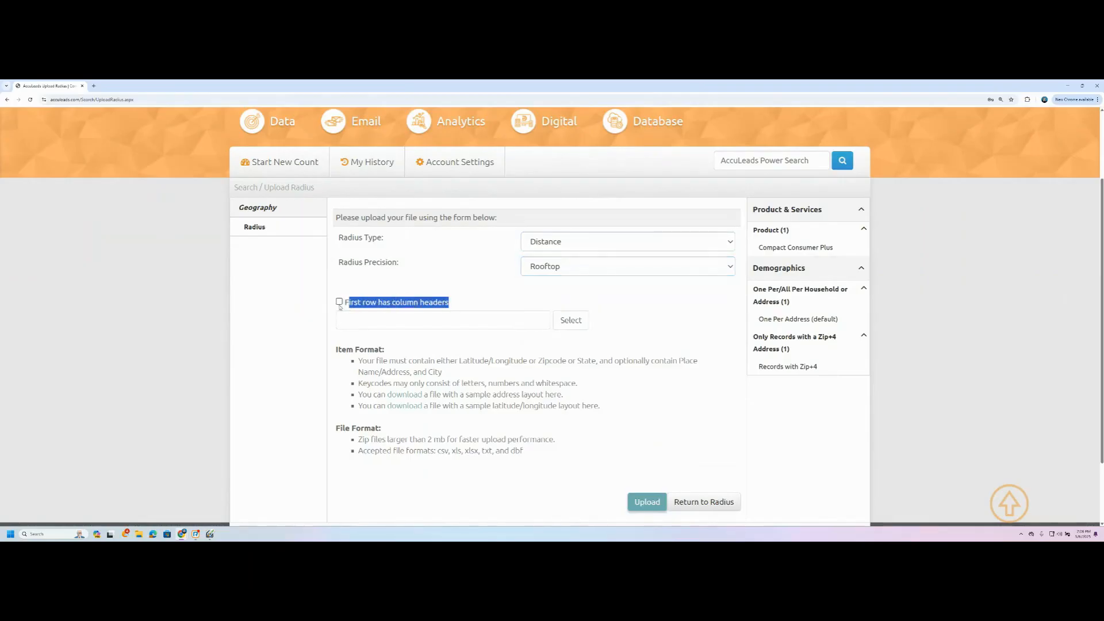
left_click(455, 302)
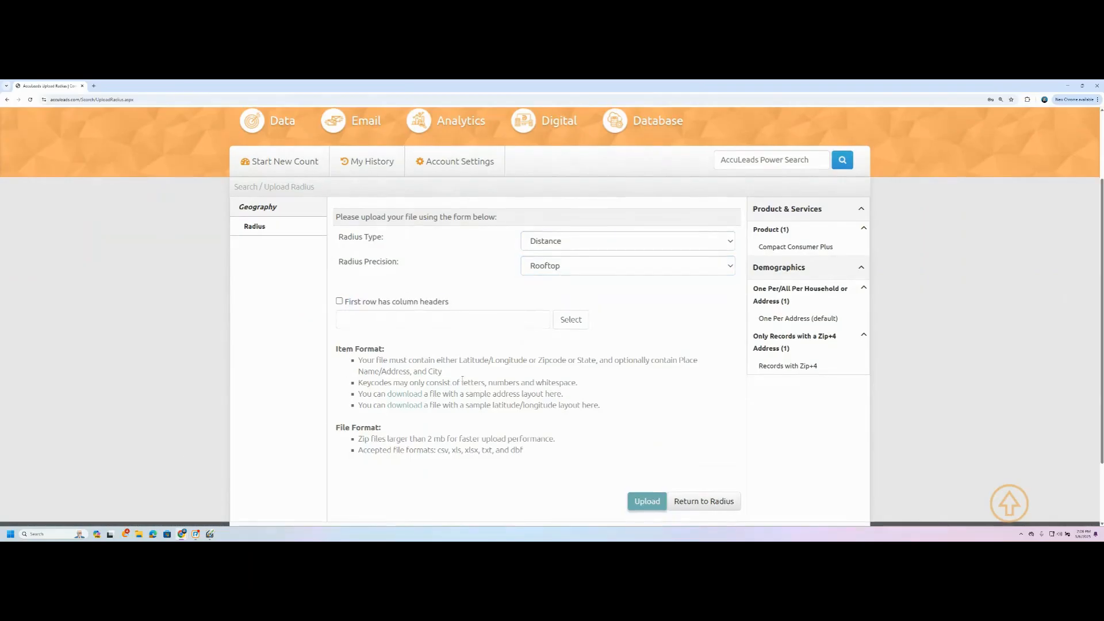
scroll(402, 396, "down", 2)
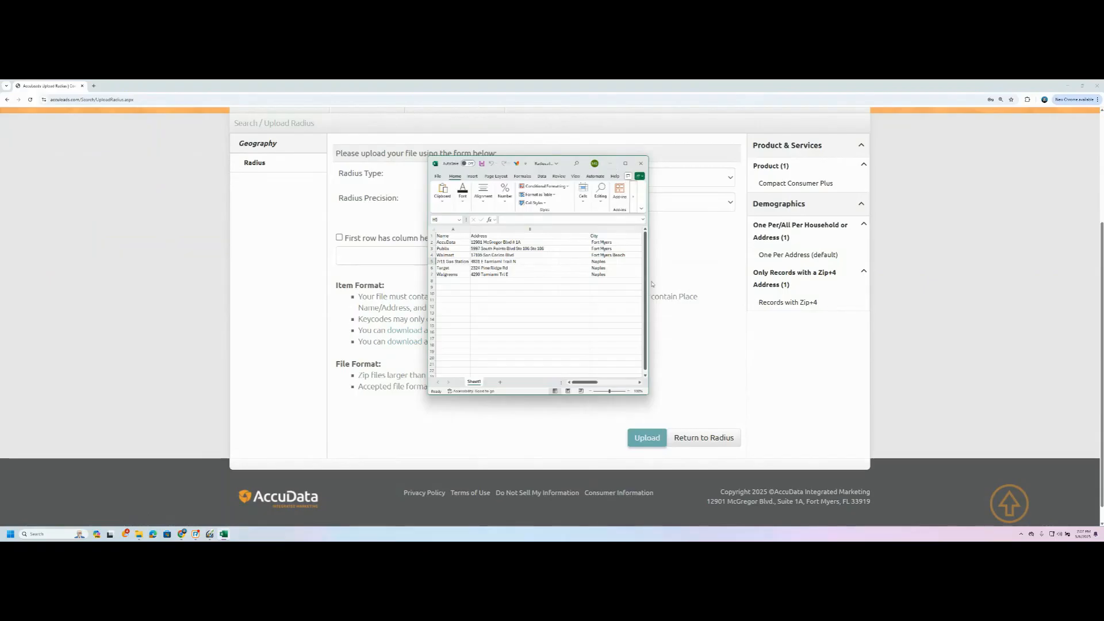
Widen the Excel radius workbook window to show all columns and examine its Name and Address columns.
left_click_drag(649, 281, 922, 281)
left_click(453, 228)
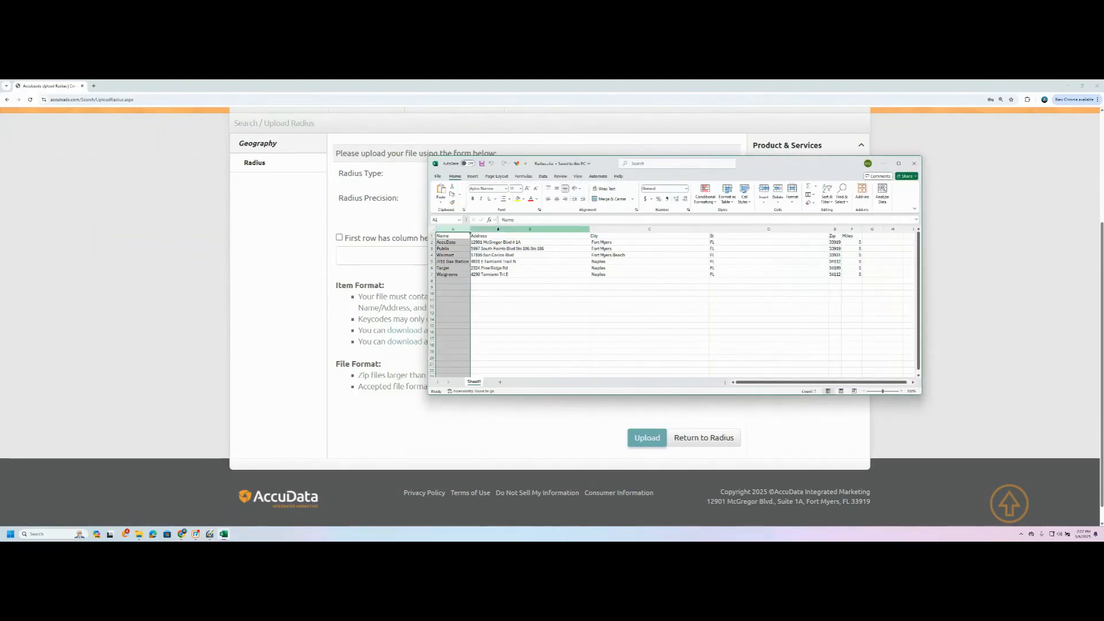
left_click_drag(457, 274, 454, 242)
left_click(464, 227)
left_click(529, 229)
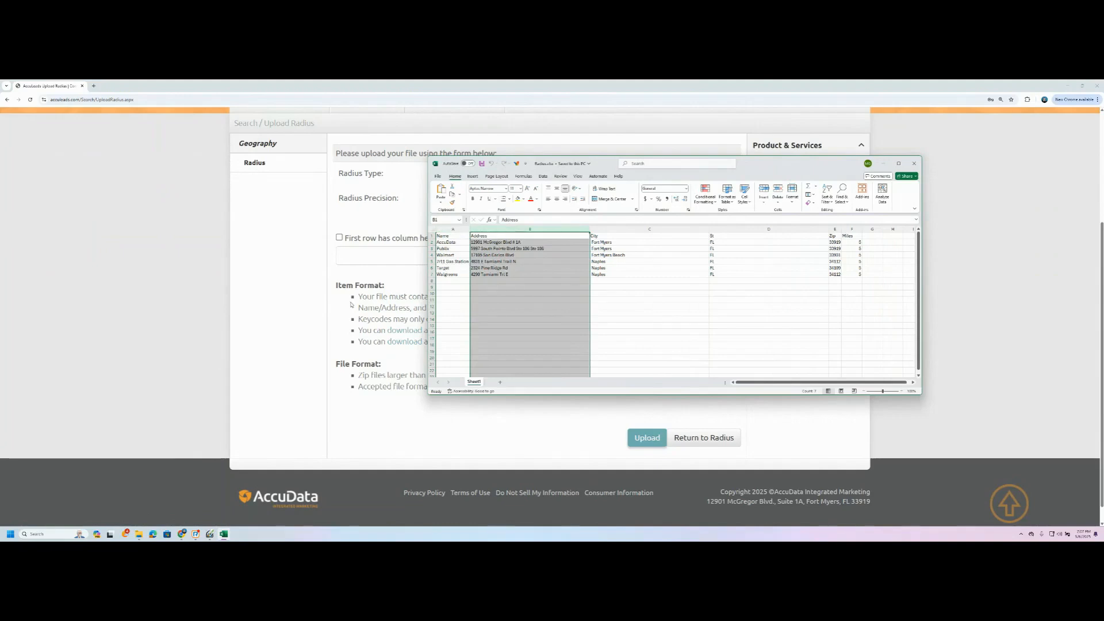
left_click(646, 314)
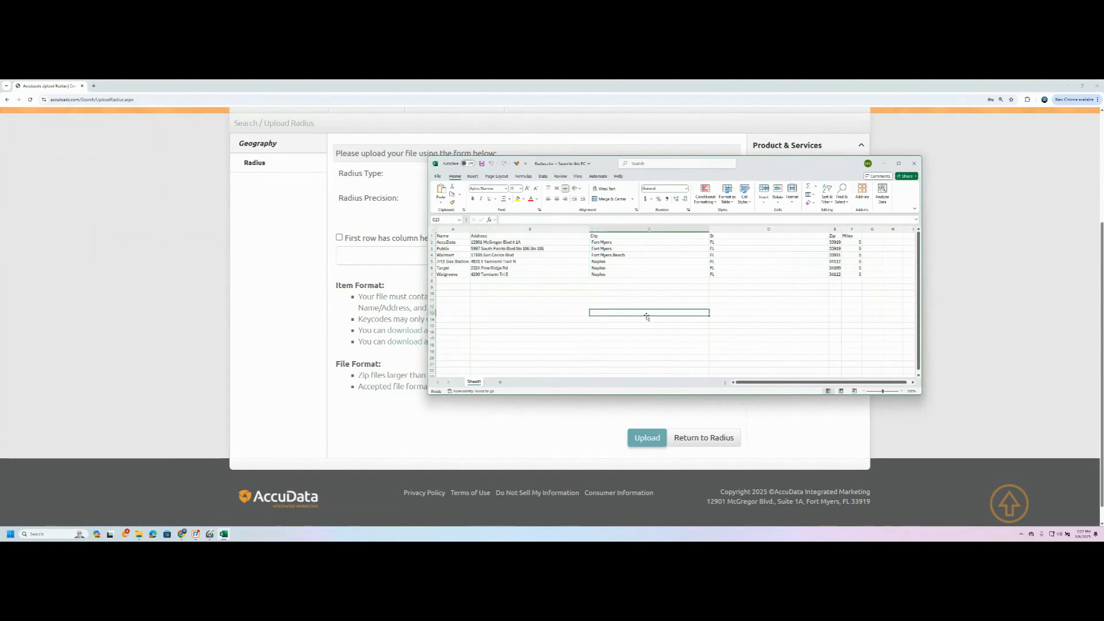
left_click(453, 229)
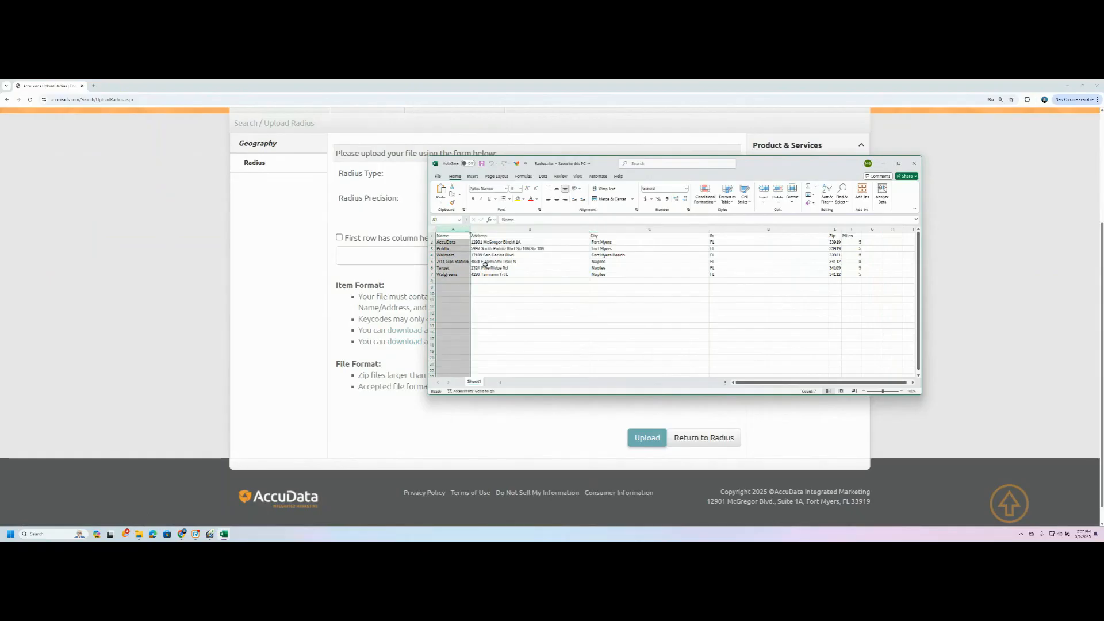
left_click(624, 312)
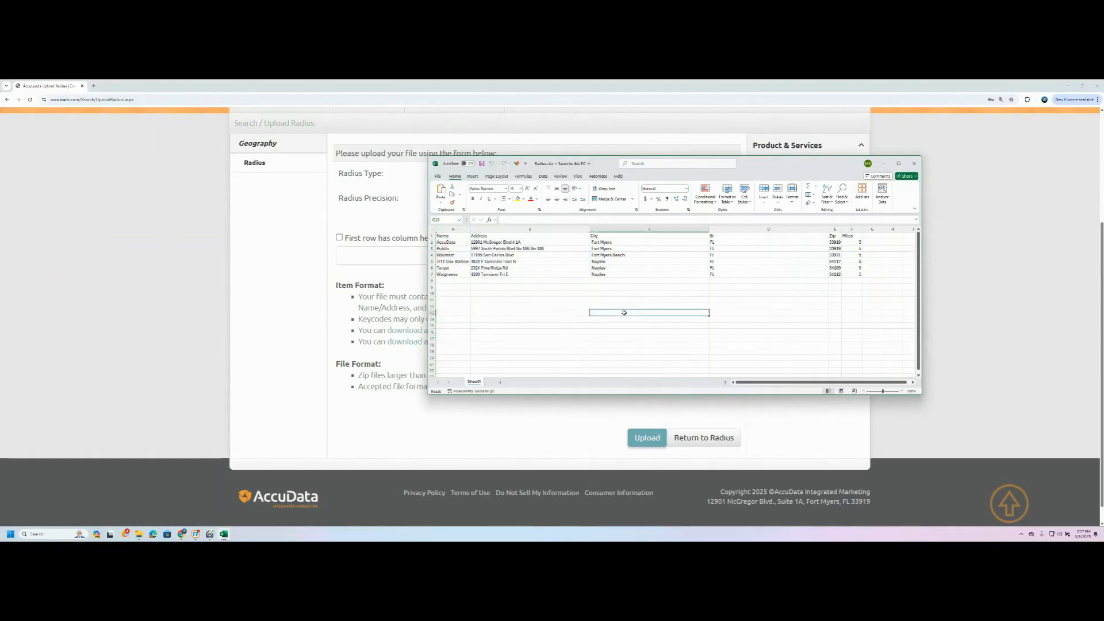
left_click(530, 229)
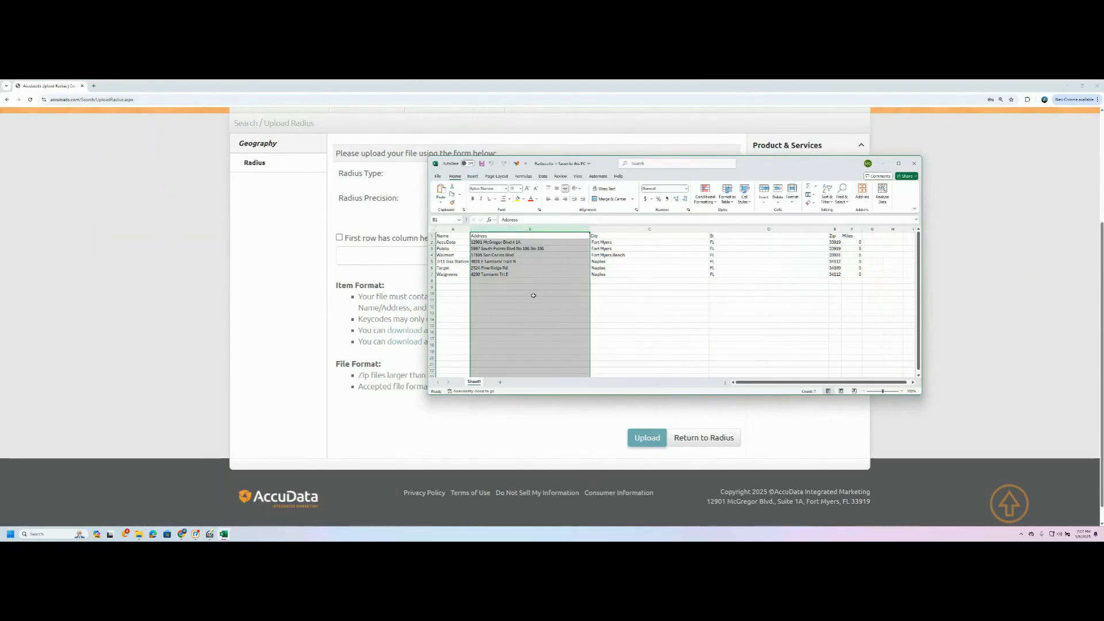
Examine the City, St, Zip and Miles columns of the Excel radius workbook, then minimize it.
left_click(649, 229)
left_click(757, 228)
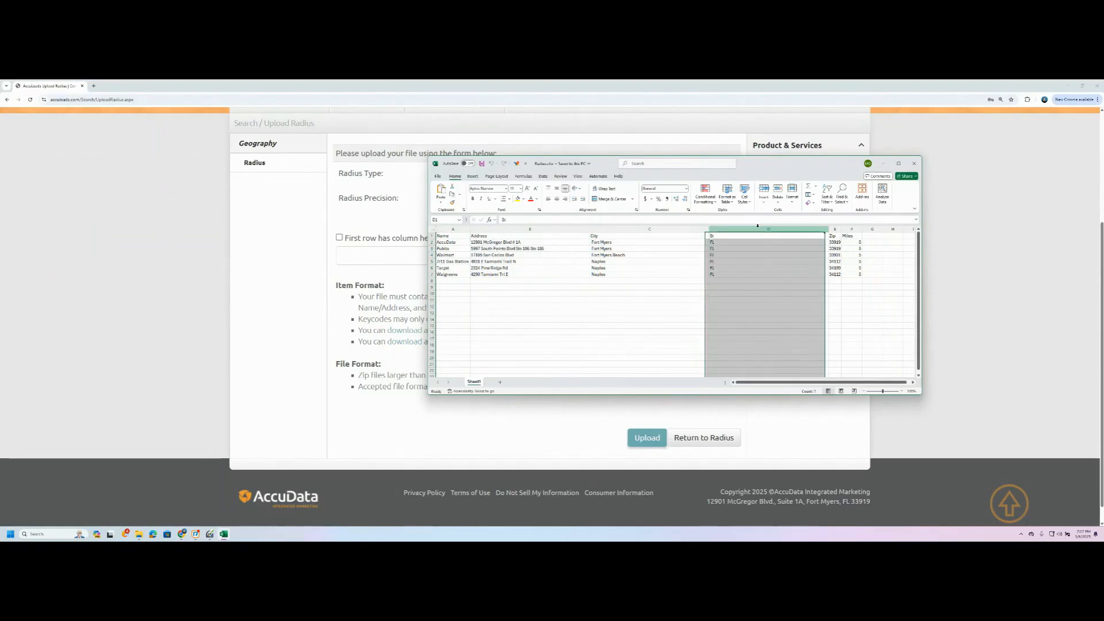
left_click(835, 229)
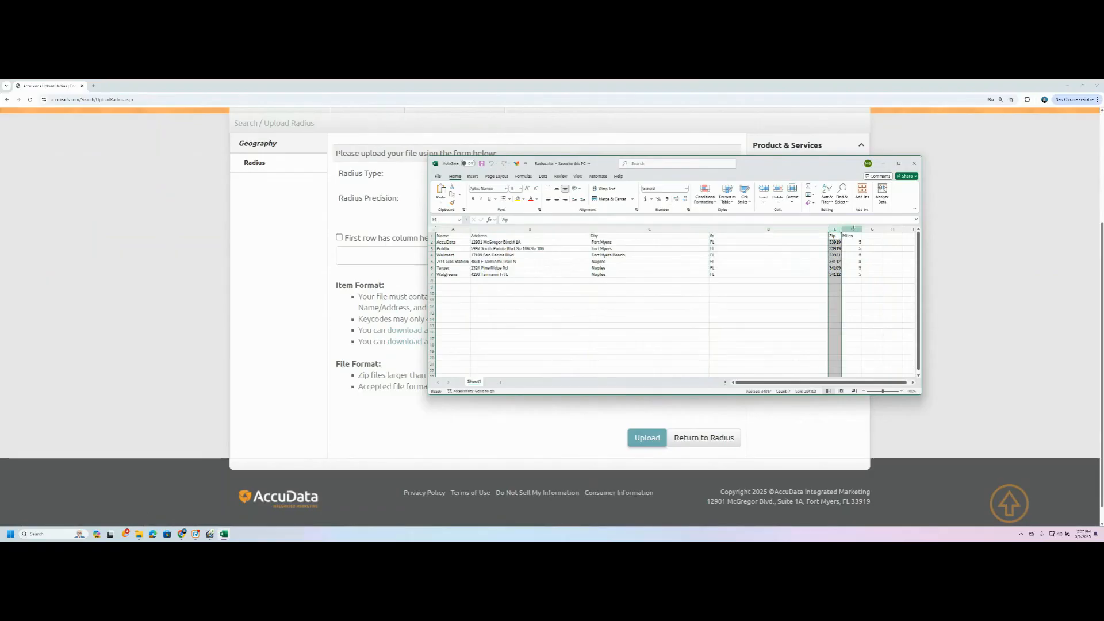
left_click(853, 228)
left_click(880, 255)
left_click_drag(855, 274, 849, 235)
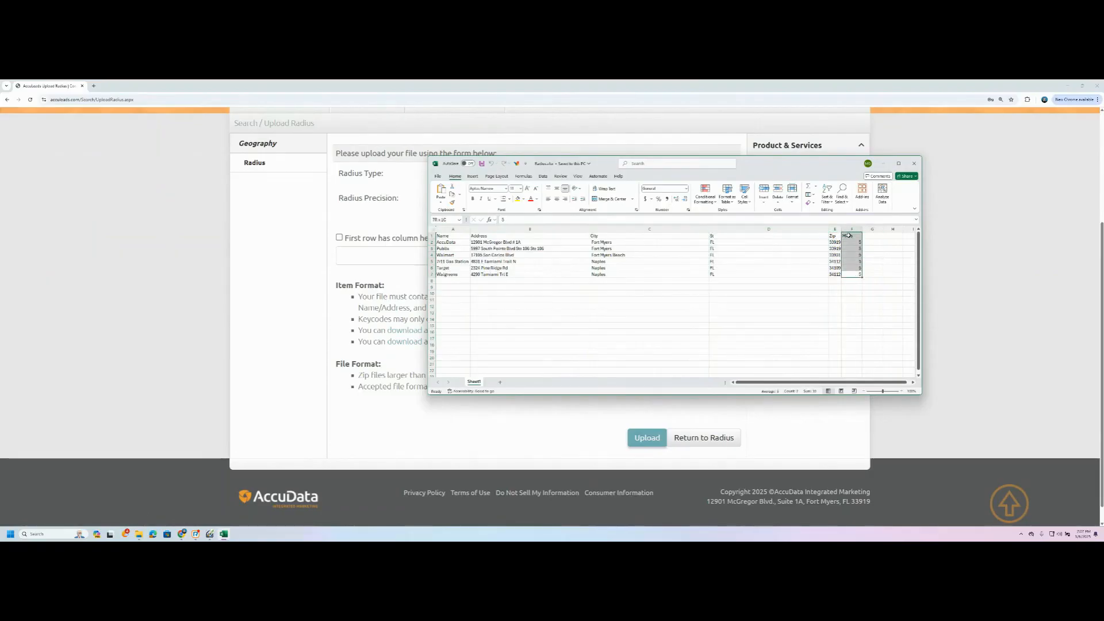
left_click(878, 268)
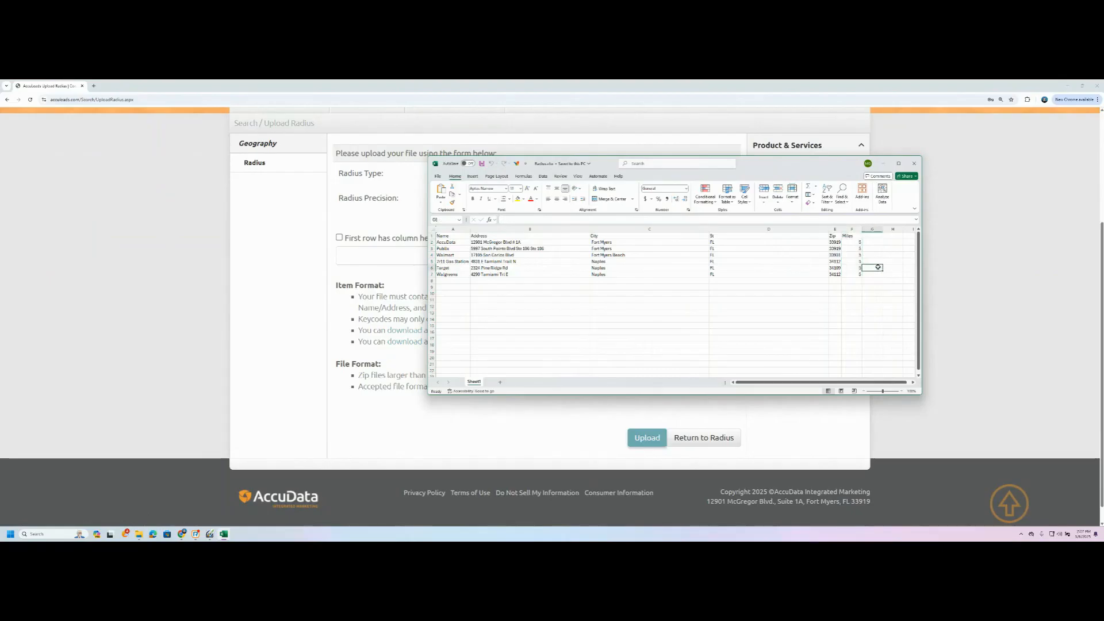
left_click(852, 229)
left_click_drag(857, 274, 851, 236)
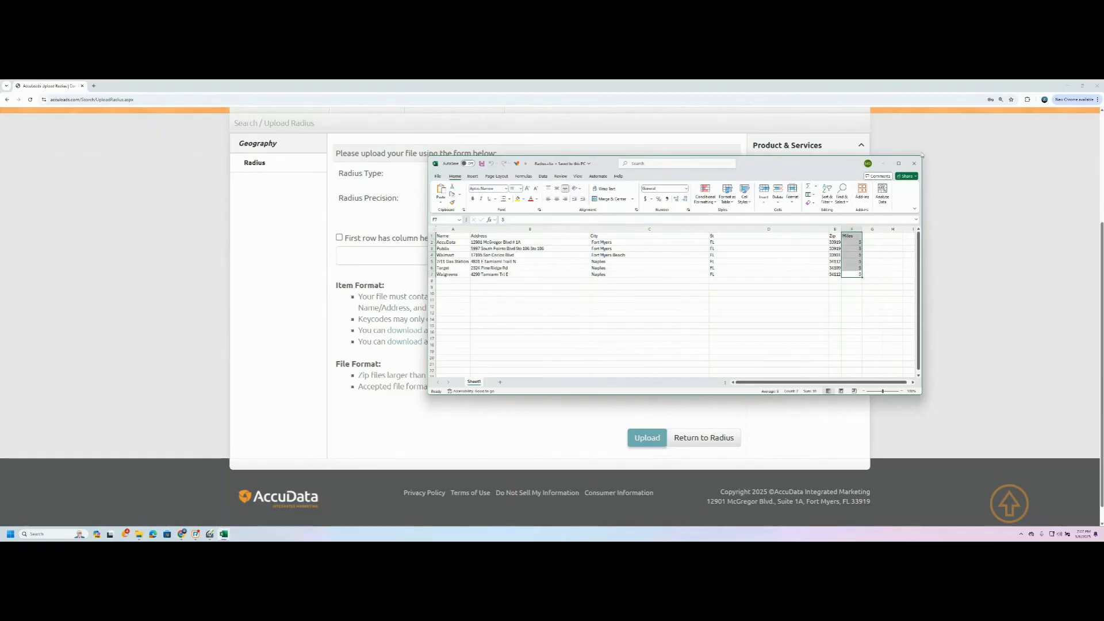
left_click(883, 164)
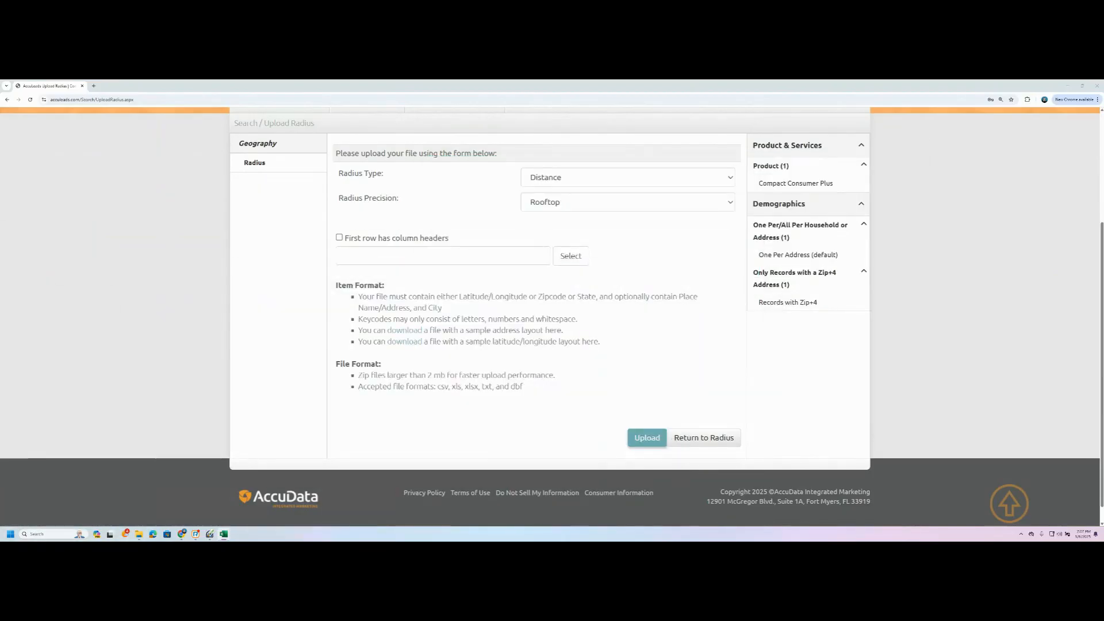
Upload Radius.xlsx without marking its first row as column headers.
left_click(374, 256)
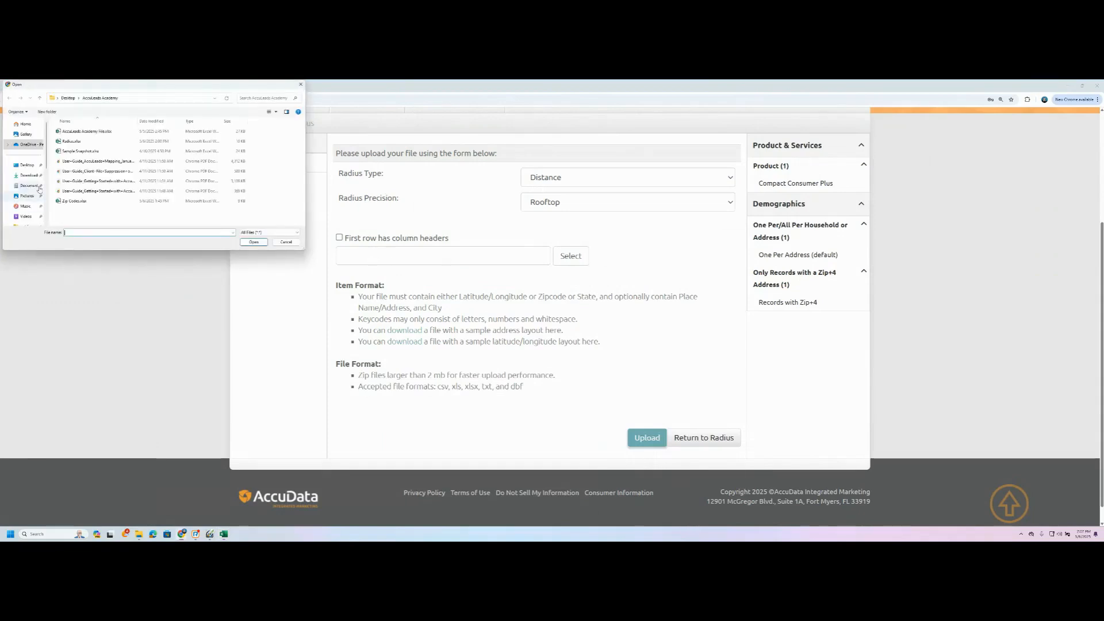
double_click(71, 141)
left_click(647, 438)
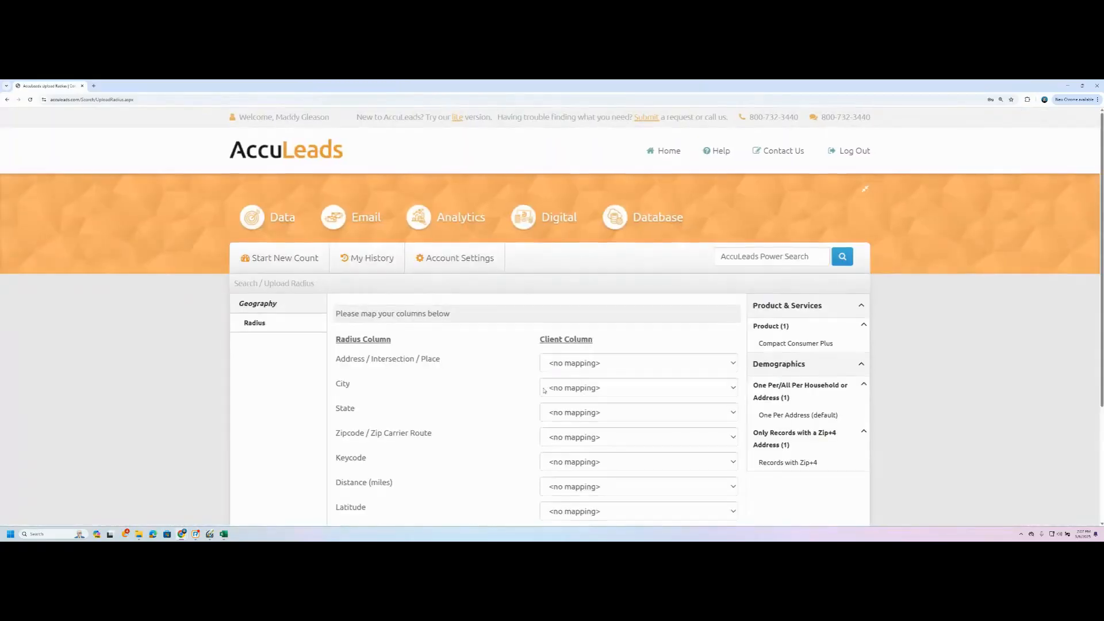
Map Address to Column2, City to Column3, State to Column4 and Zipcode to Column5.
scroll(460, 247, "down", 4)
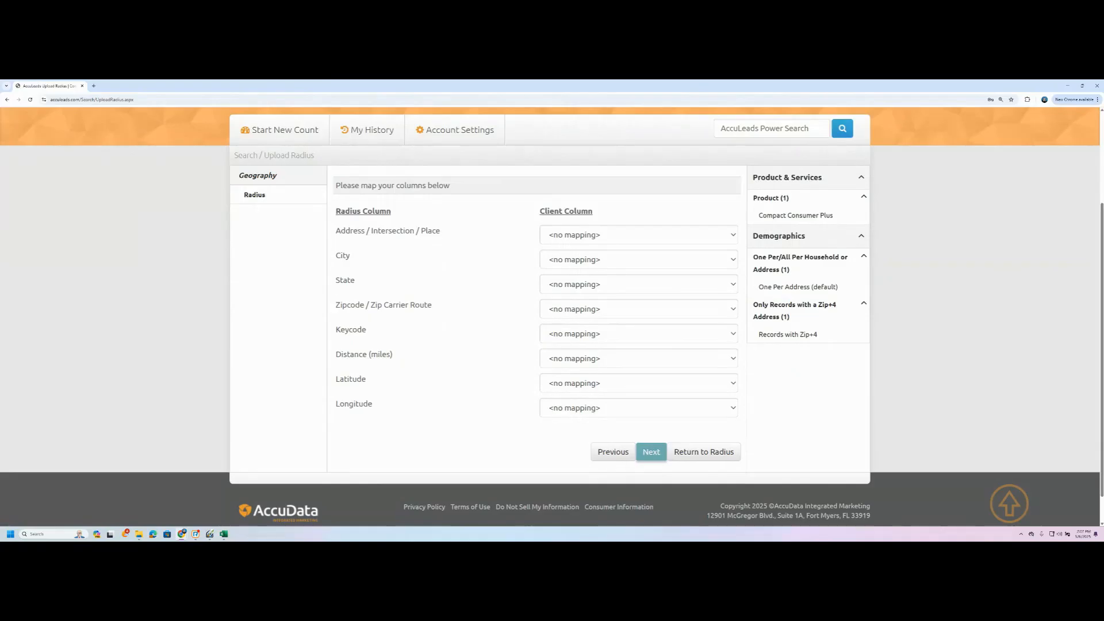
left_click(578, 236)
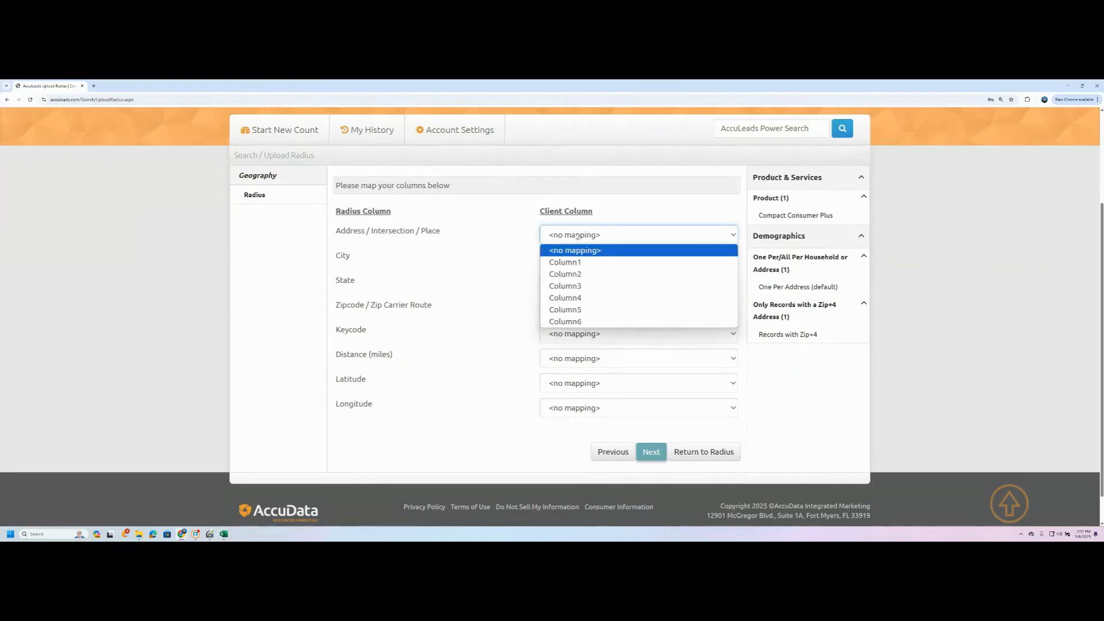
left_click(585, 276)
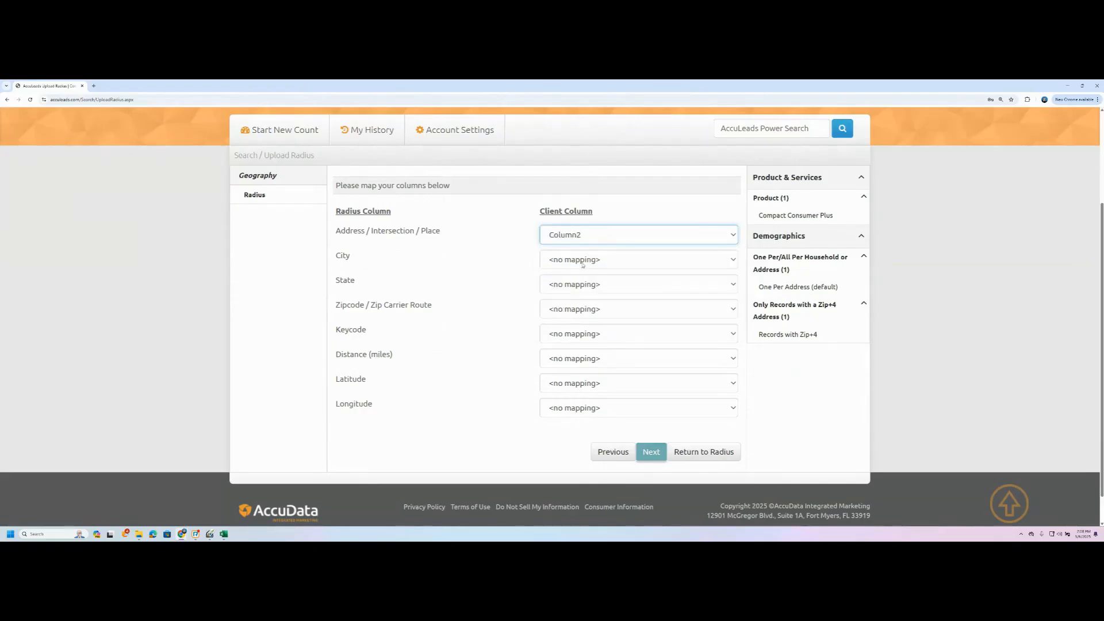
left_click(582, 263)
left_click(585, 311)
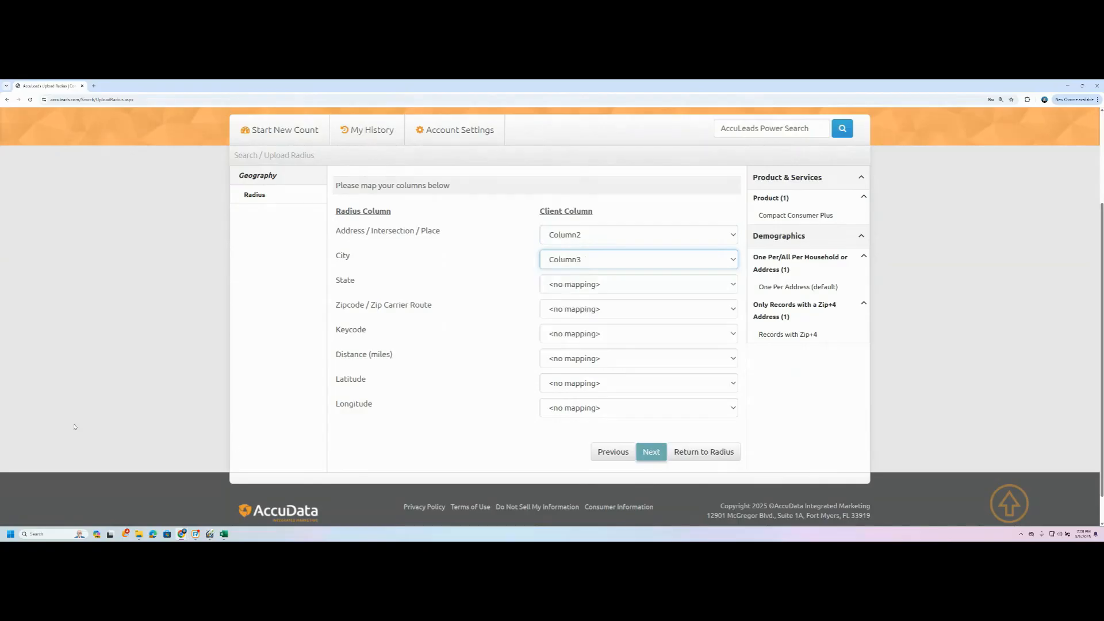
left_click(578, 288)
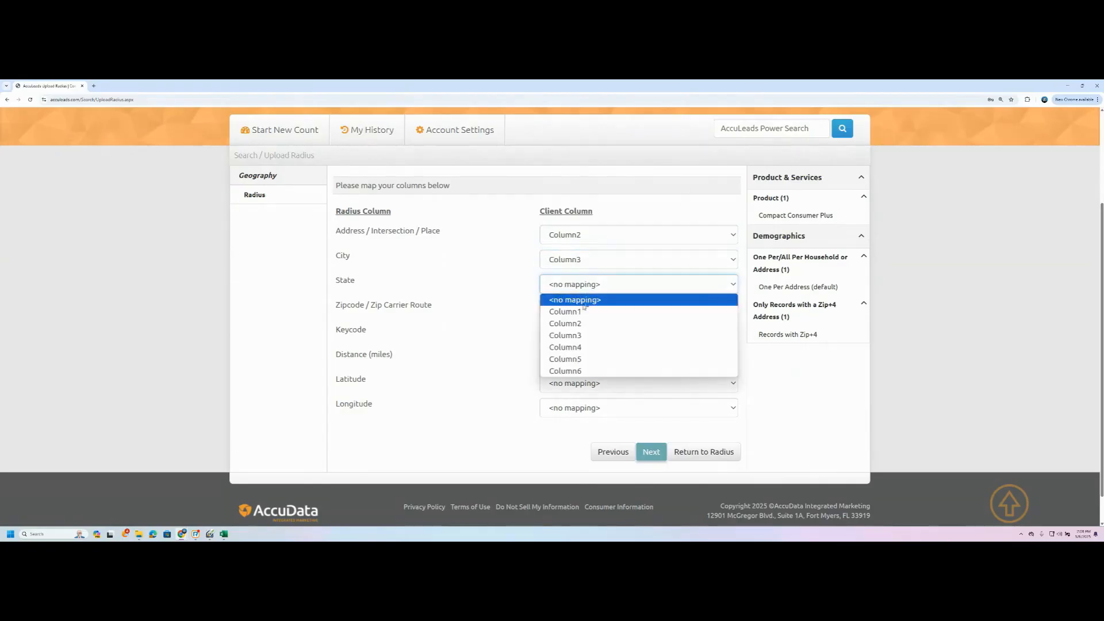
left_click(582, 346)
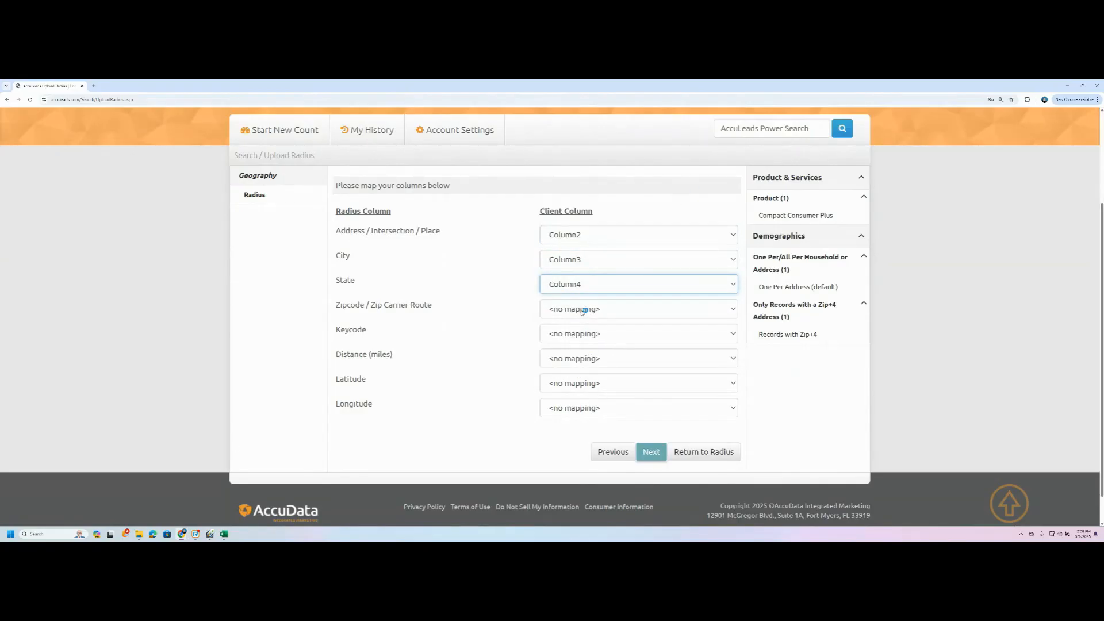
left_click(583, 310)
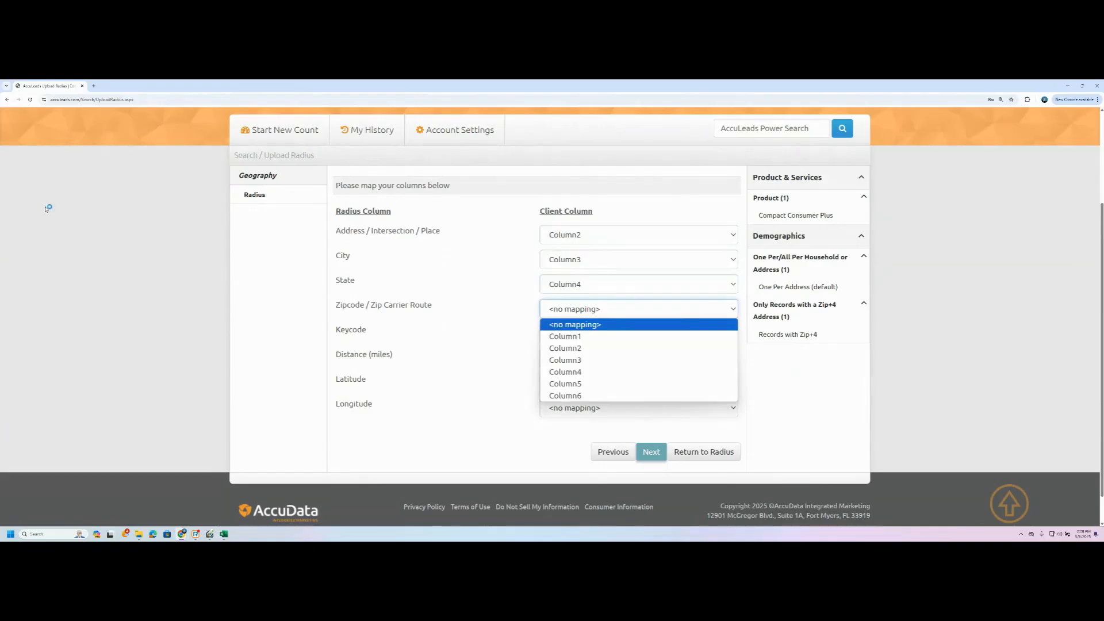
left_click(578, 383)
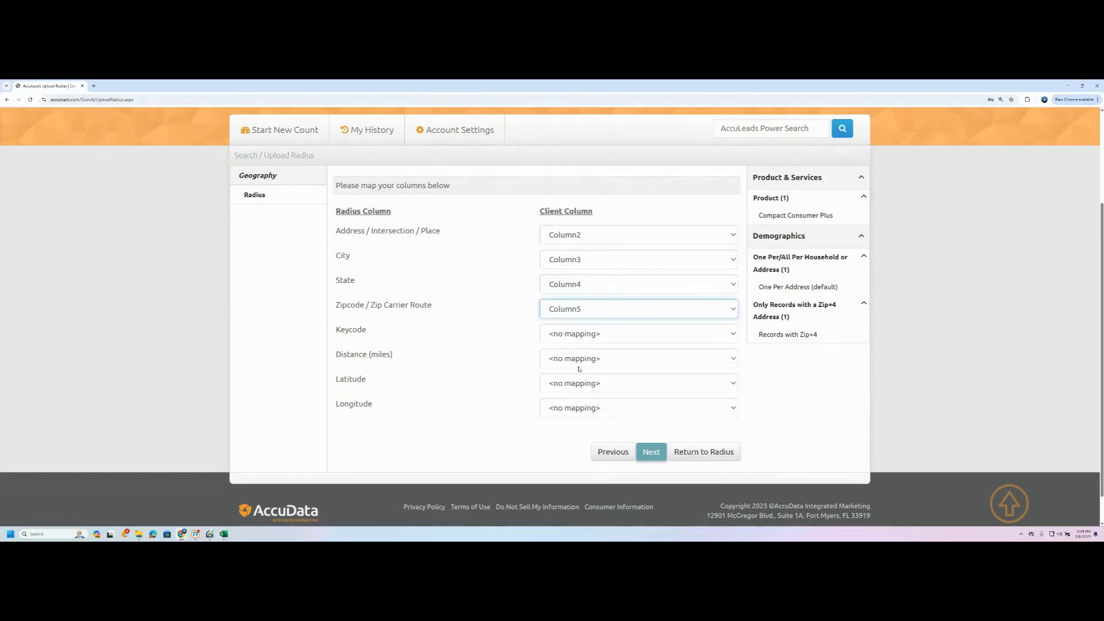
Map Keycode to Column1 and Distance (miles) to Column6.
left_click(578, 333)
left_click(580, 360)
left_click(580, 358)
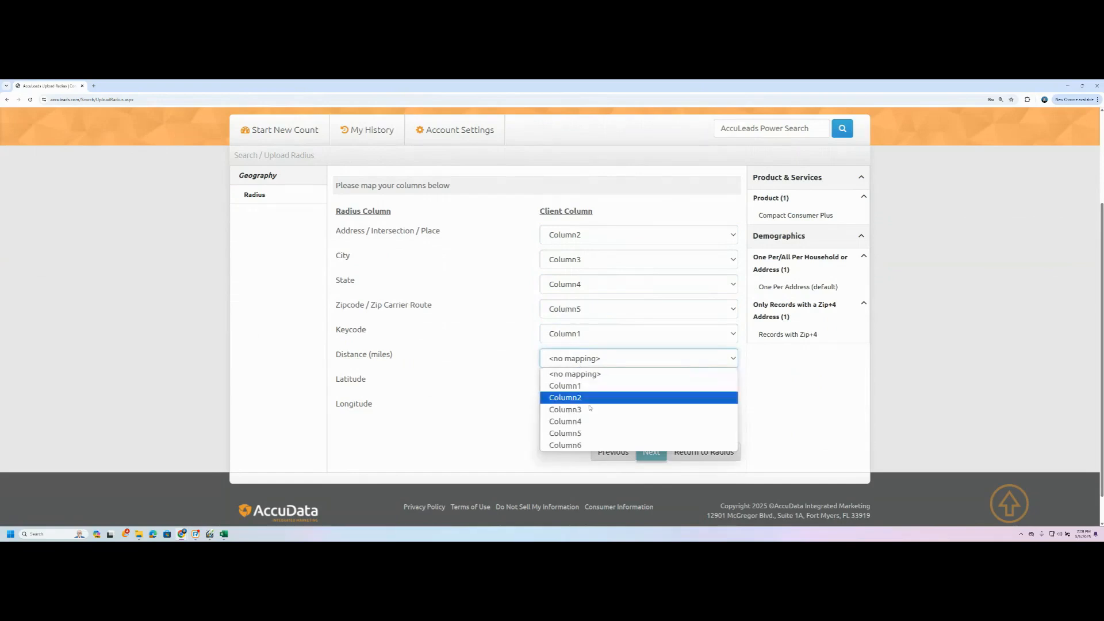
left_click(598, 445)
Check the column order of Name, Address and City in the Excel radius workbook against the mapping.
left_click_drag(0, 156, 577, 171)
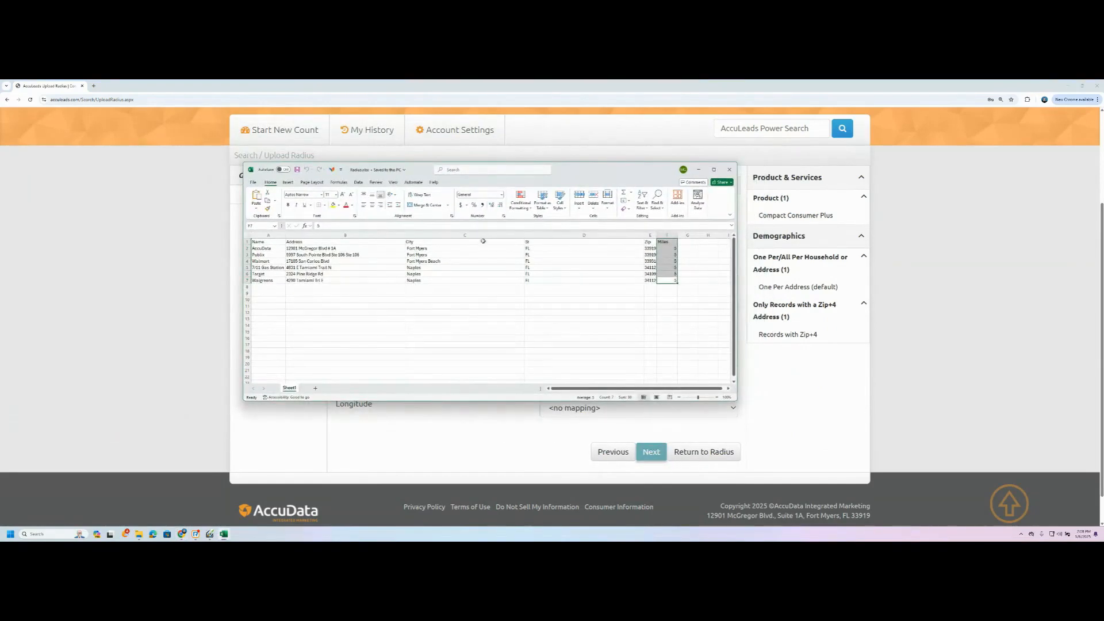
left_click(268, 235)
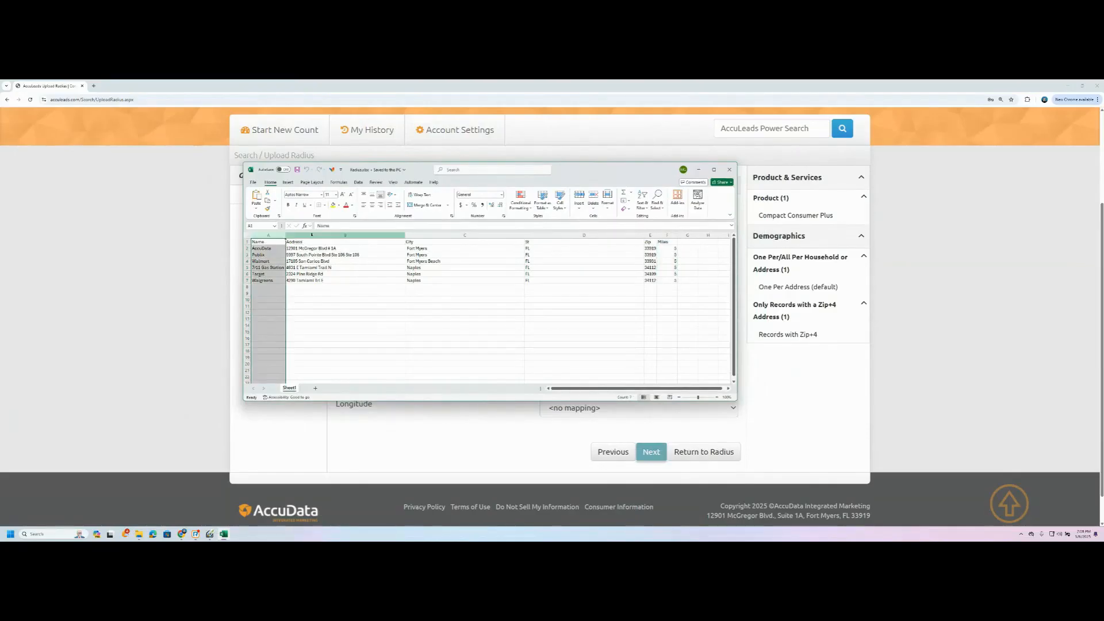
left_click(311, 235)
left_click(464, 235)
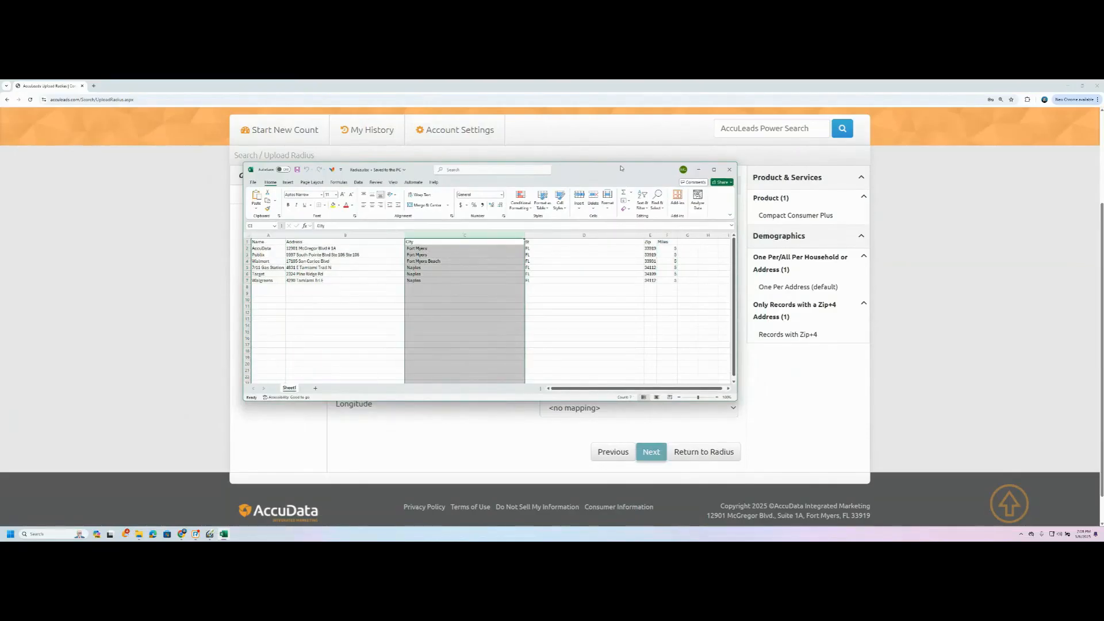
left_click(698, 169)
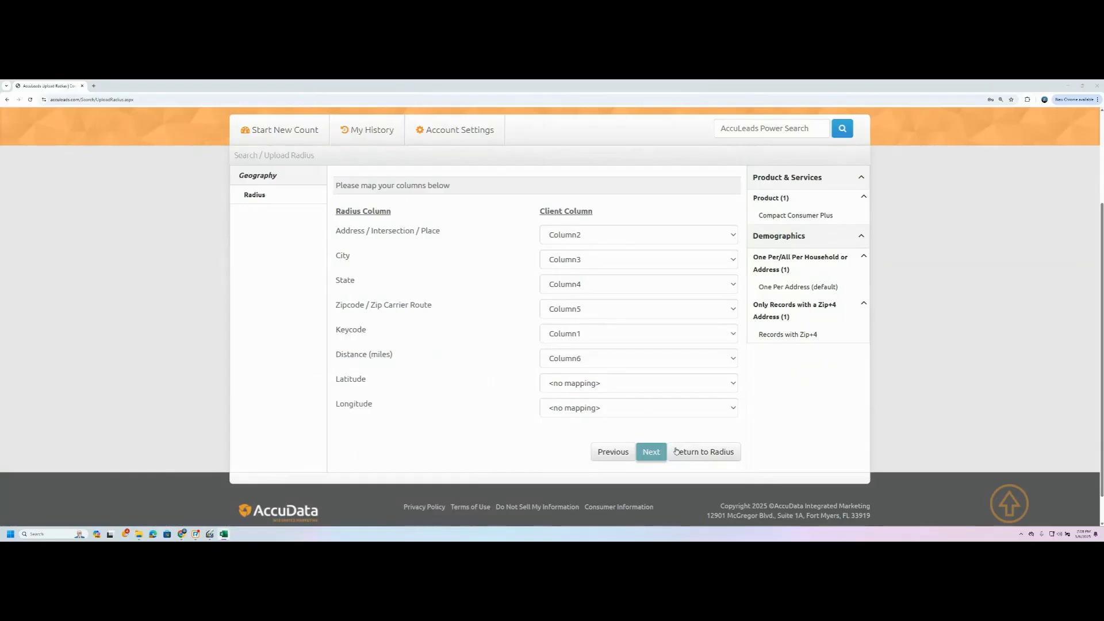
Submit the column mapping, review the unmatched addresses and go back to the radius upload form.
left_click(650, 451)
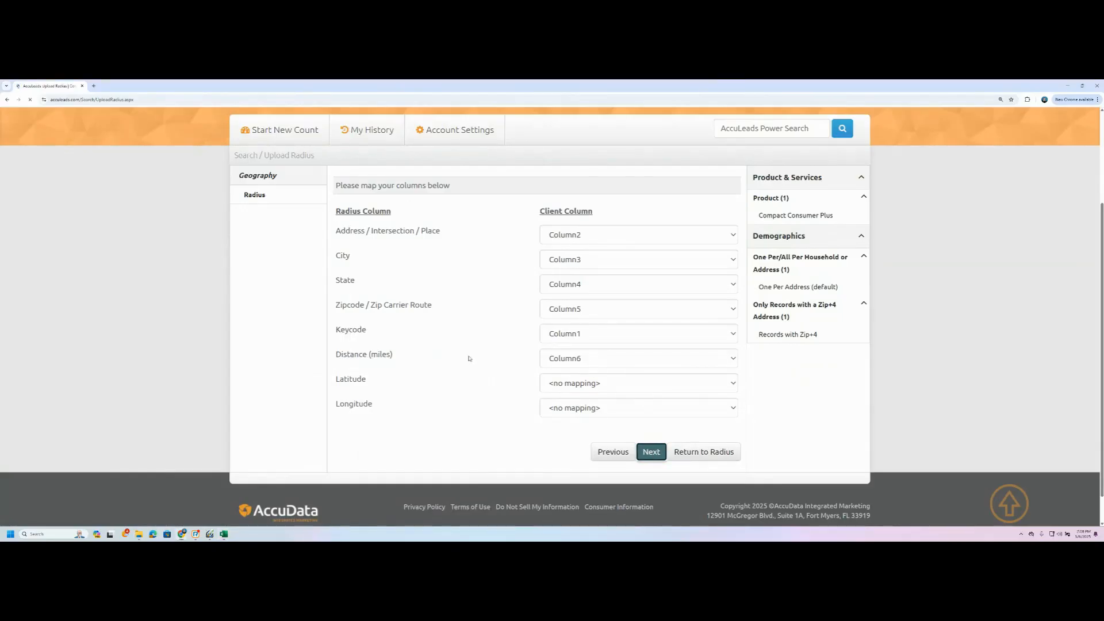
scroll(478, 362, "down", 1)
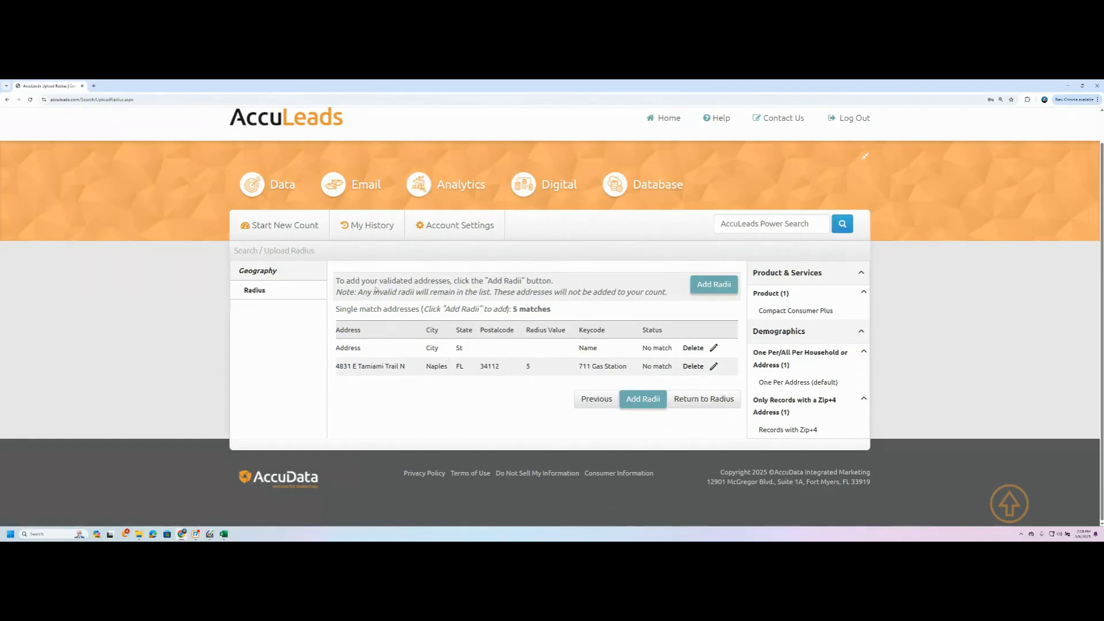
left_click(600, 404)
scroll(420, 373, "down", 1)
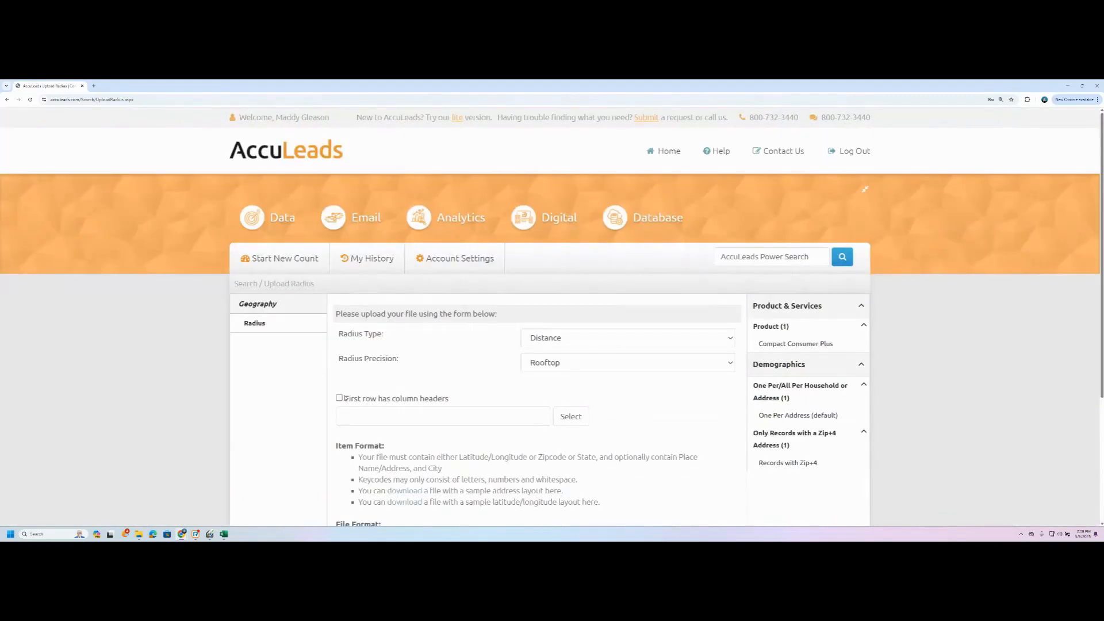
Upload Radius.xlsx with its first row marked as column headers.
left_click(340, 398)
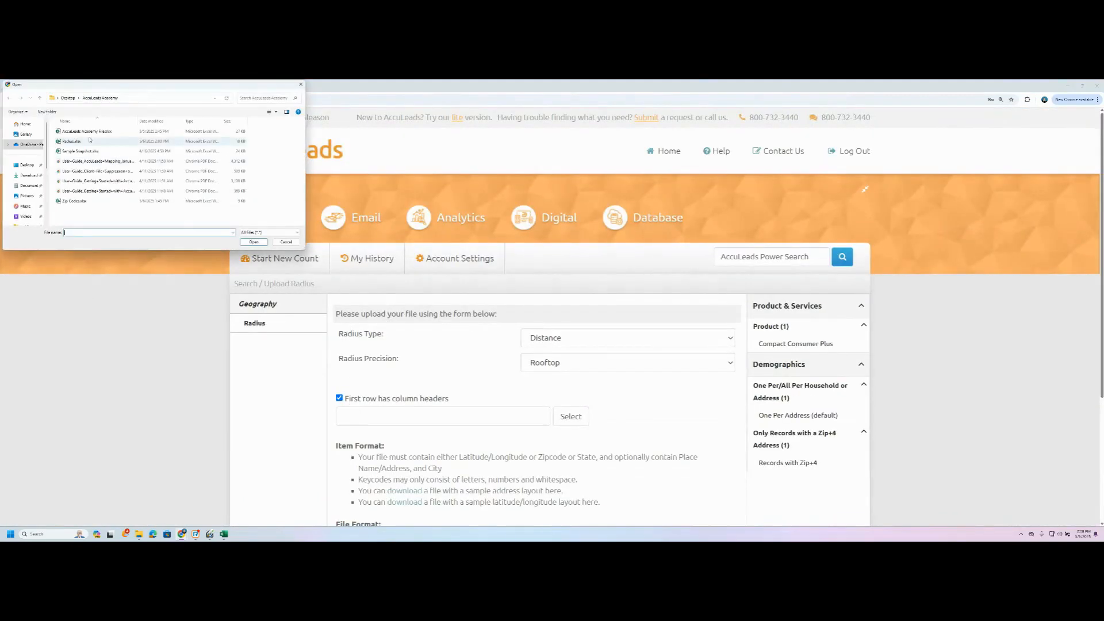
double_click(79, 142)
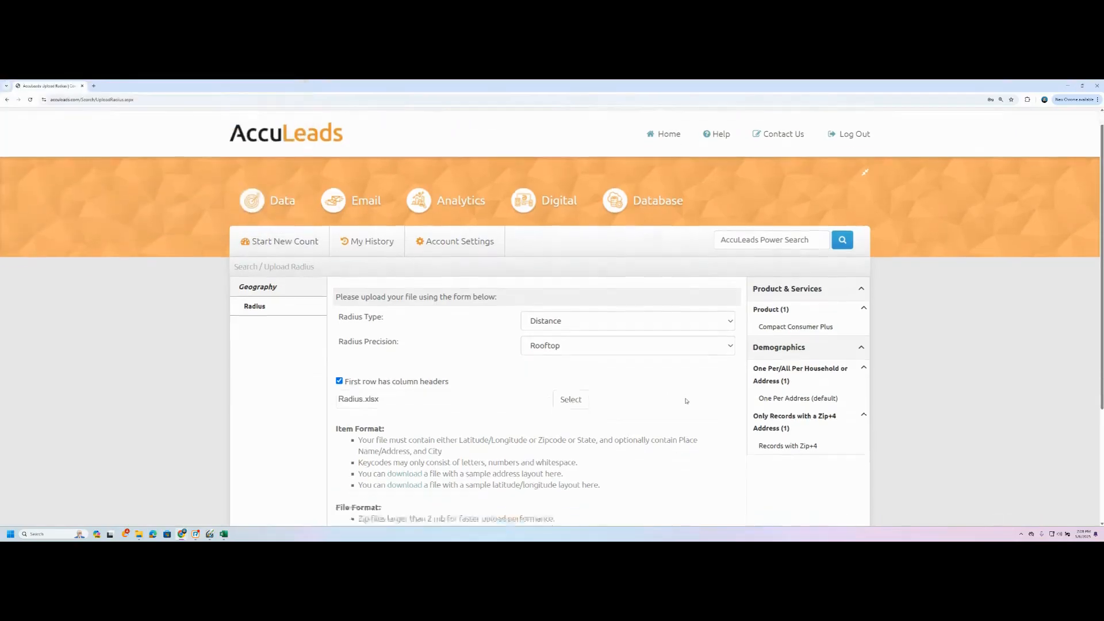
scroll(669, 398, "down", 3)
left_click(648, 439)
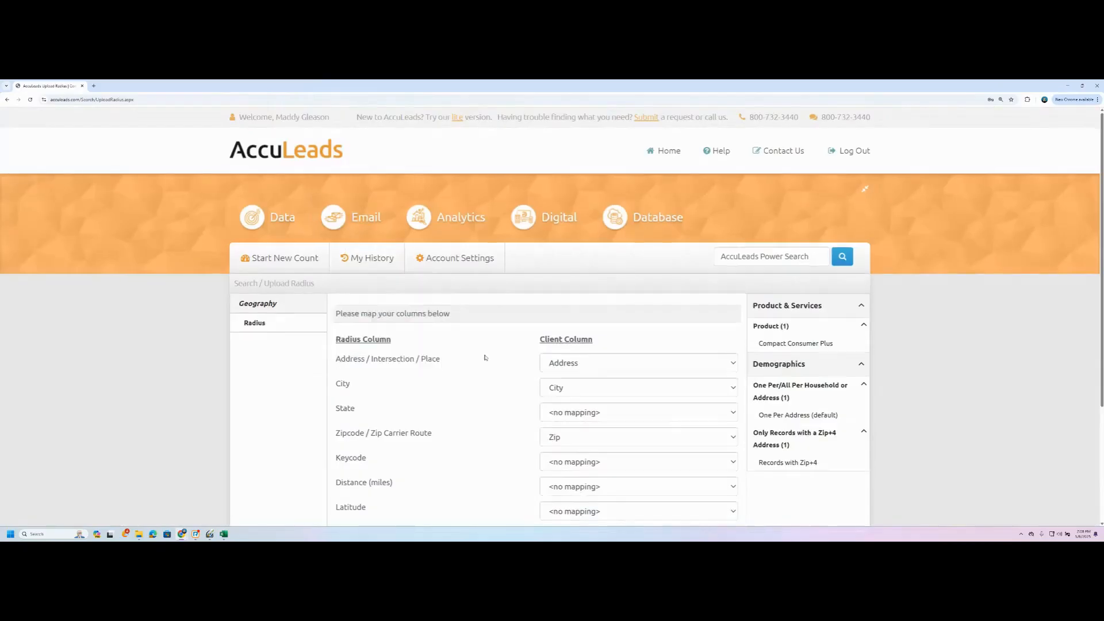
Map State to St, Keycode to Name and Distance (miles) to Miles, and submit the mapping for validation.
scroll(547, 305, "down", 2)
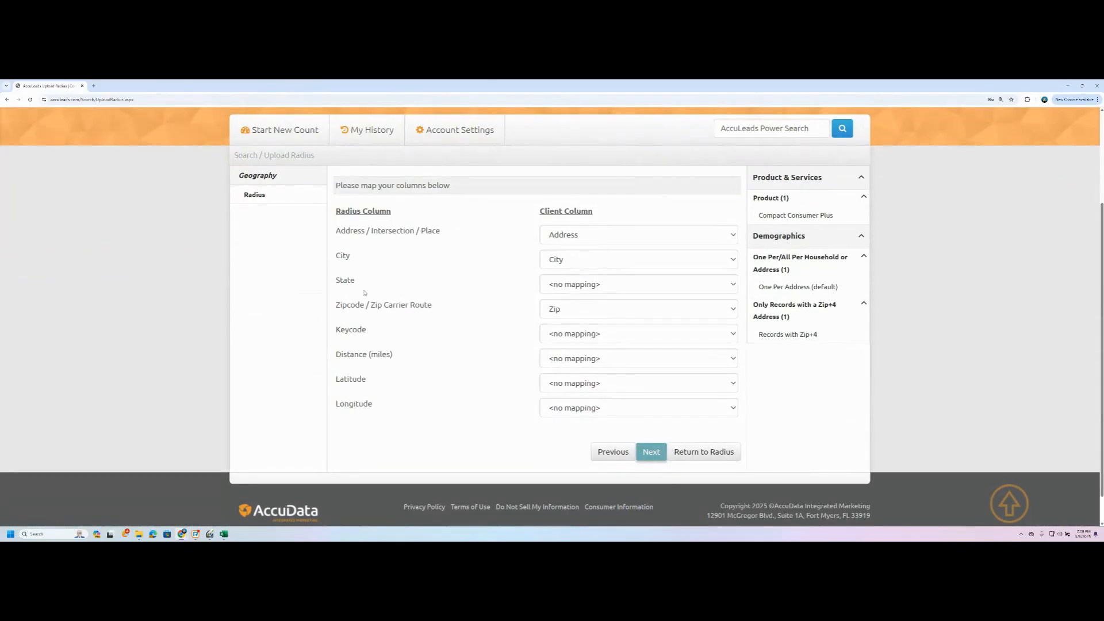
left_click(594, 295)
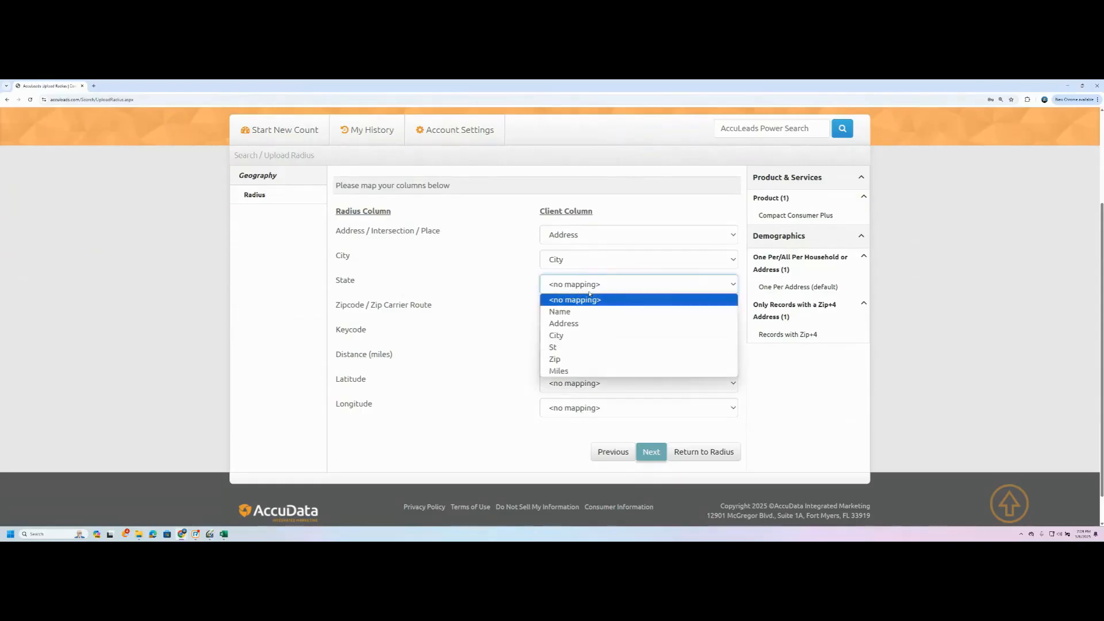
left_click(554, 345)
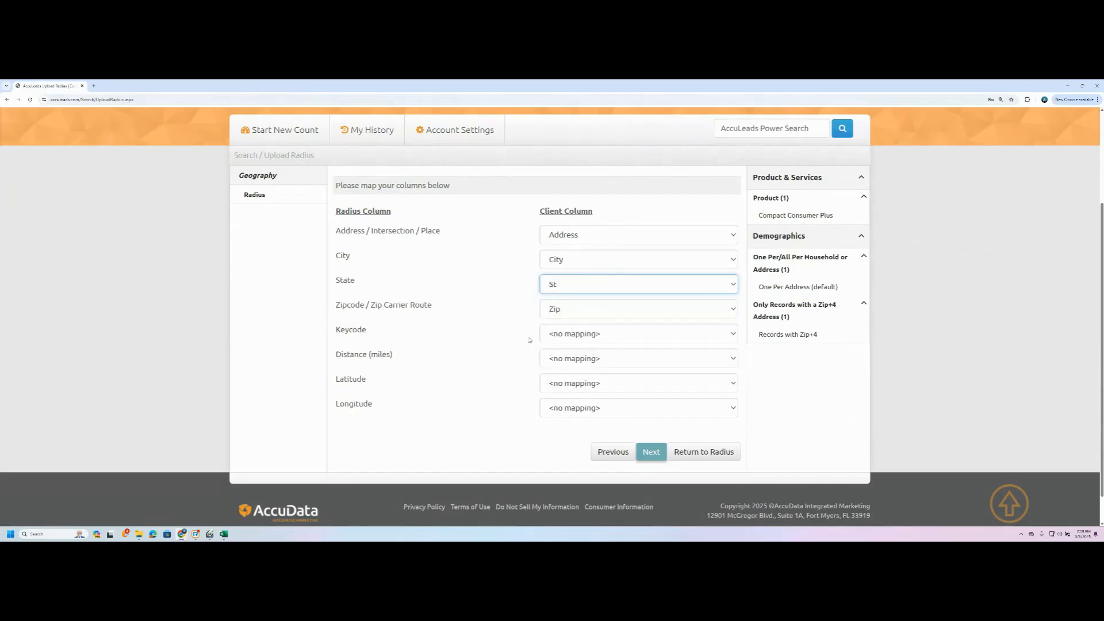
left_click(608, 333)
left_click(567, 360)
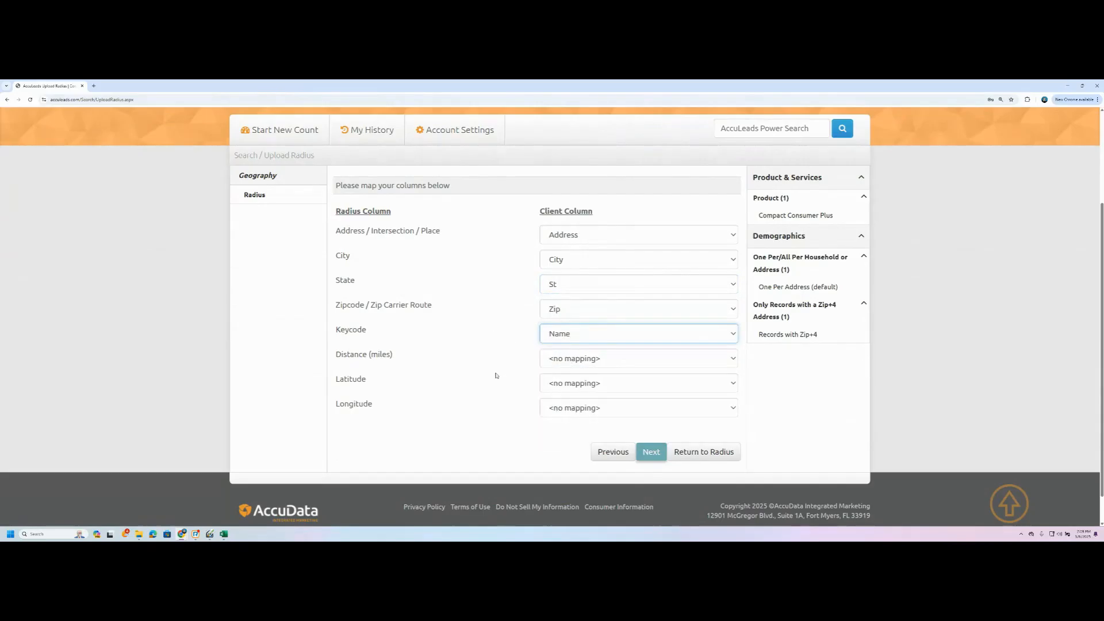
left_click(587, 359)
left_click(661, 448)
left_click(661, 459)
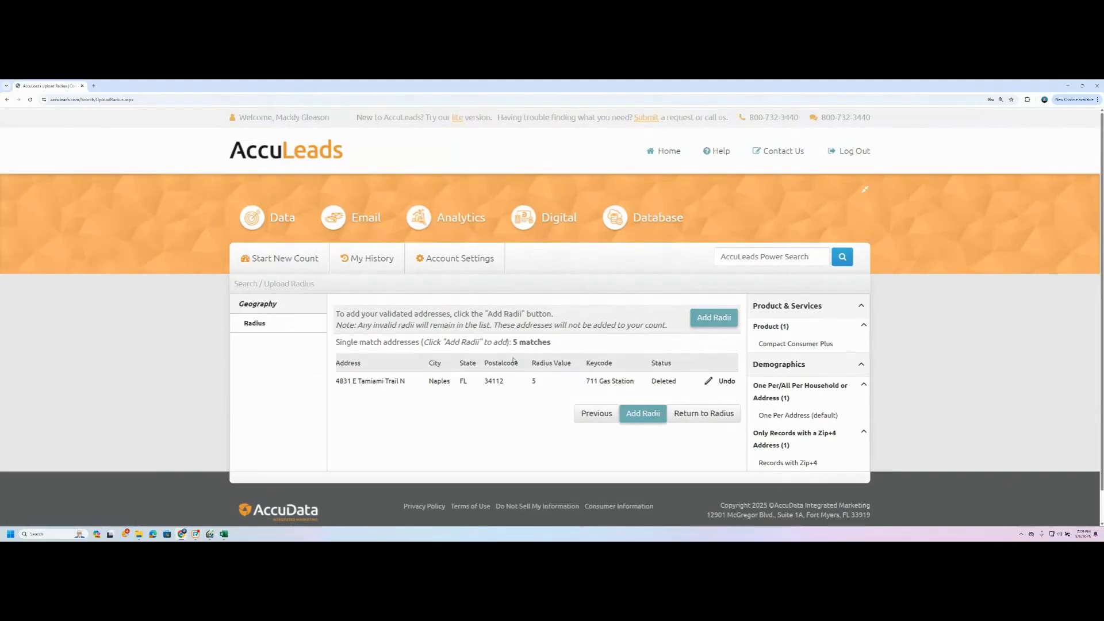
Add the validated radii to the count and review their addresses, keycodes and miles on the Radius page.
left_click(653, 381)
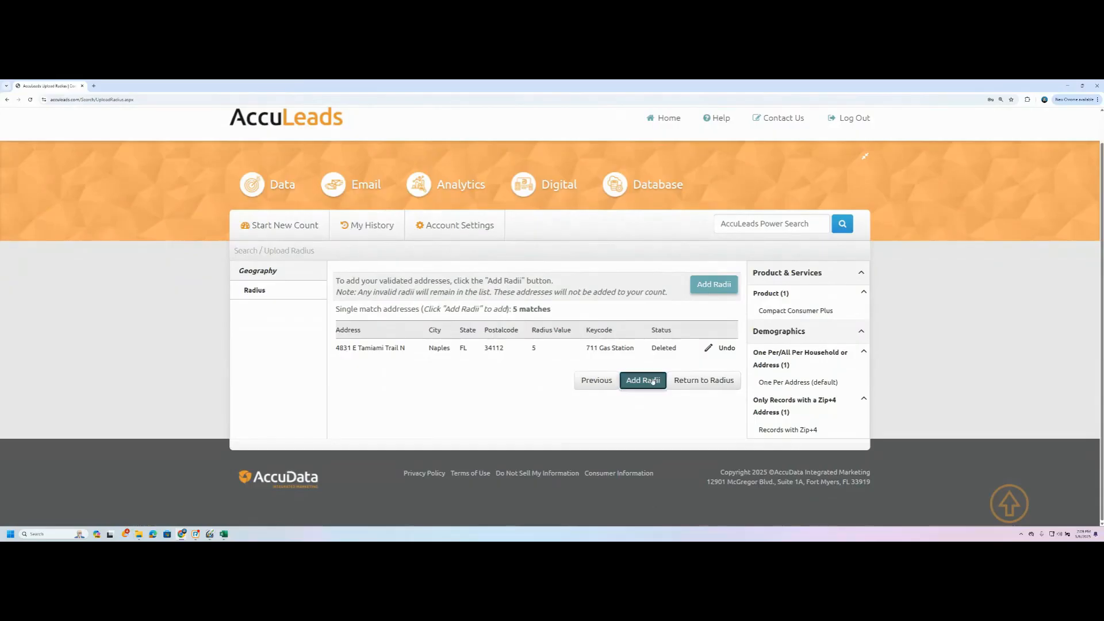
scroll(392, 380, "down", 4)
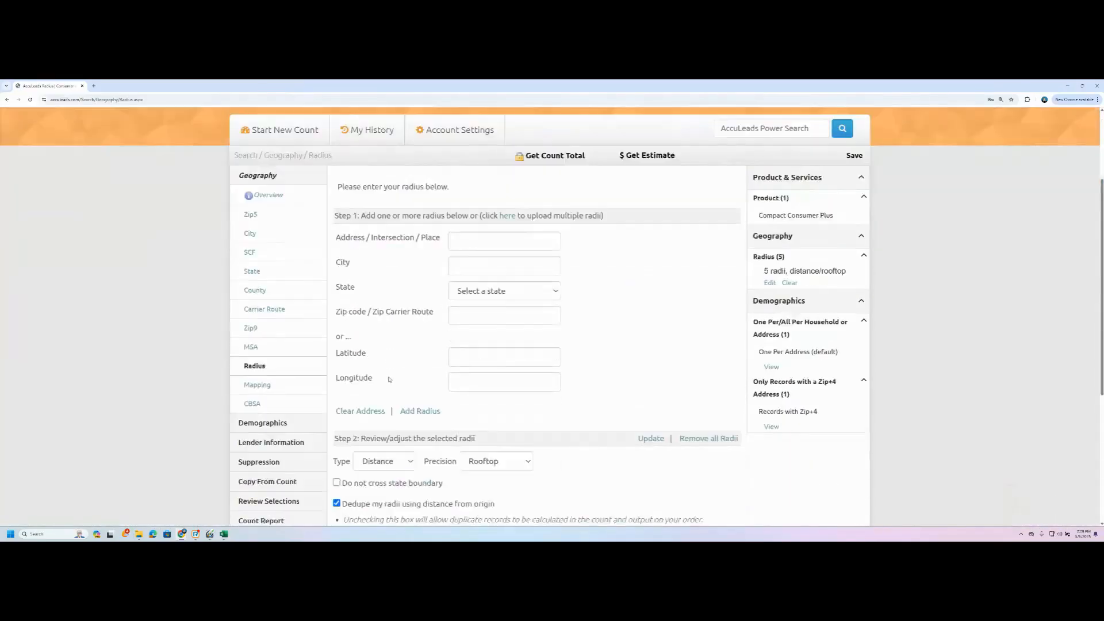
scroll(391, 379, "down", 3)
scroll(662, 300, "up", 5)
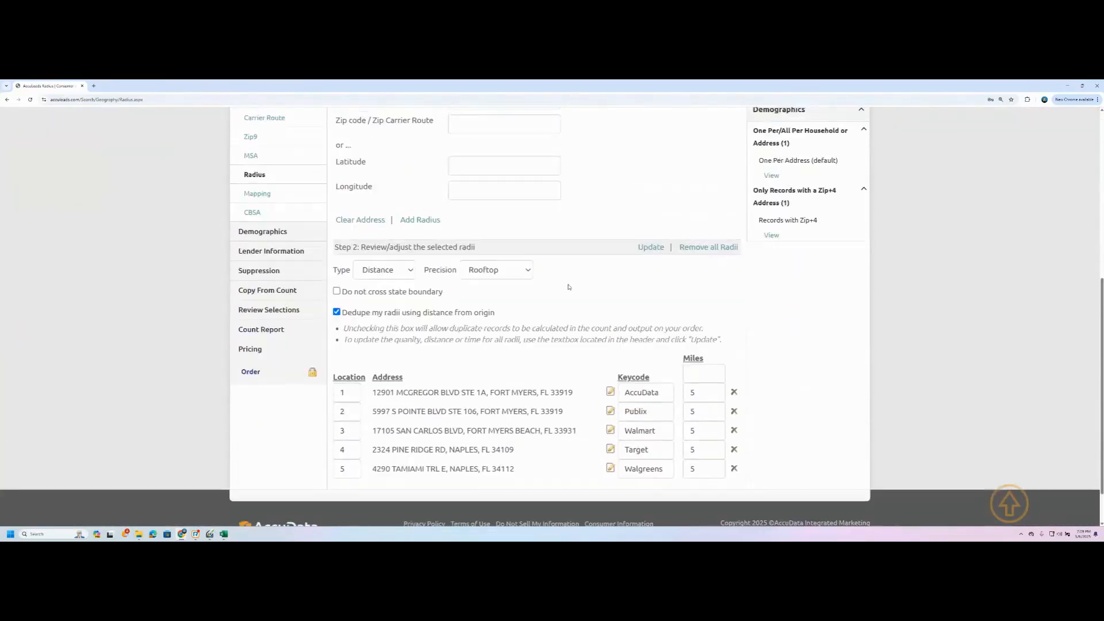
Examine the radius entry form and the list of uploaded radii, checking the first location's address, keycode and miles.
scroll(662, 300, "up", 1)
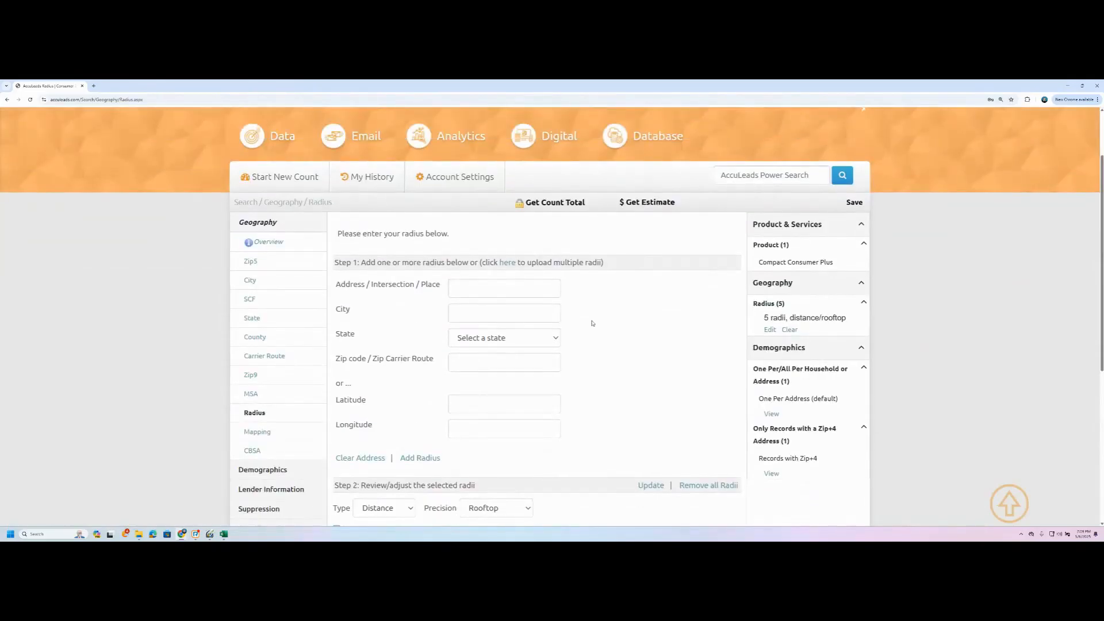
scroll(592, 324, "down", 5)
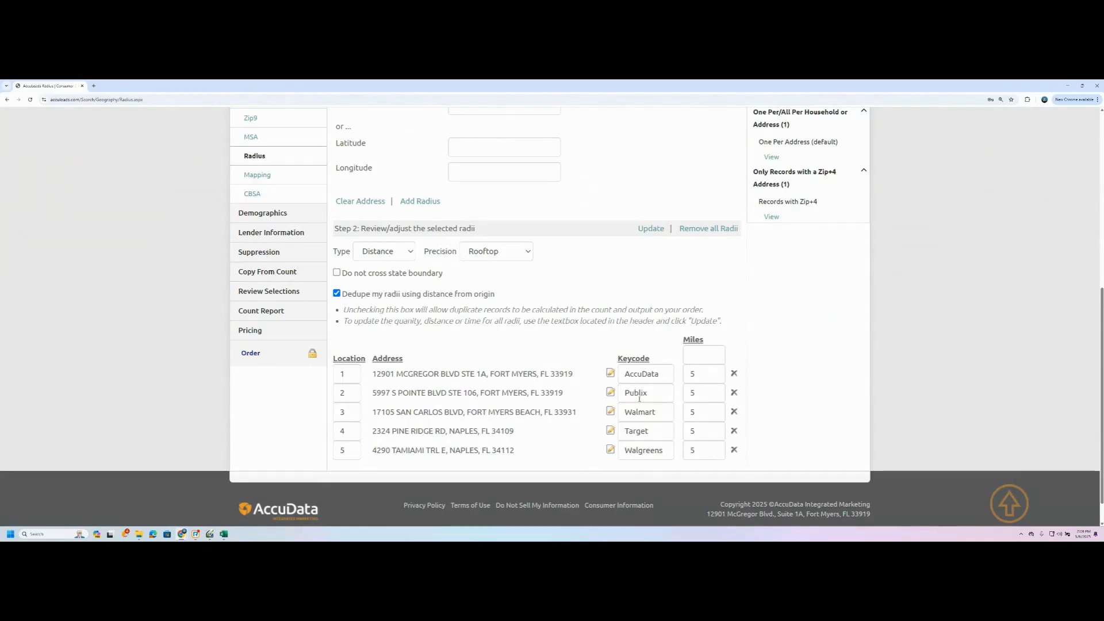
scroll(573, 357, "down", 1)
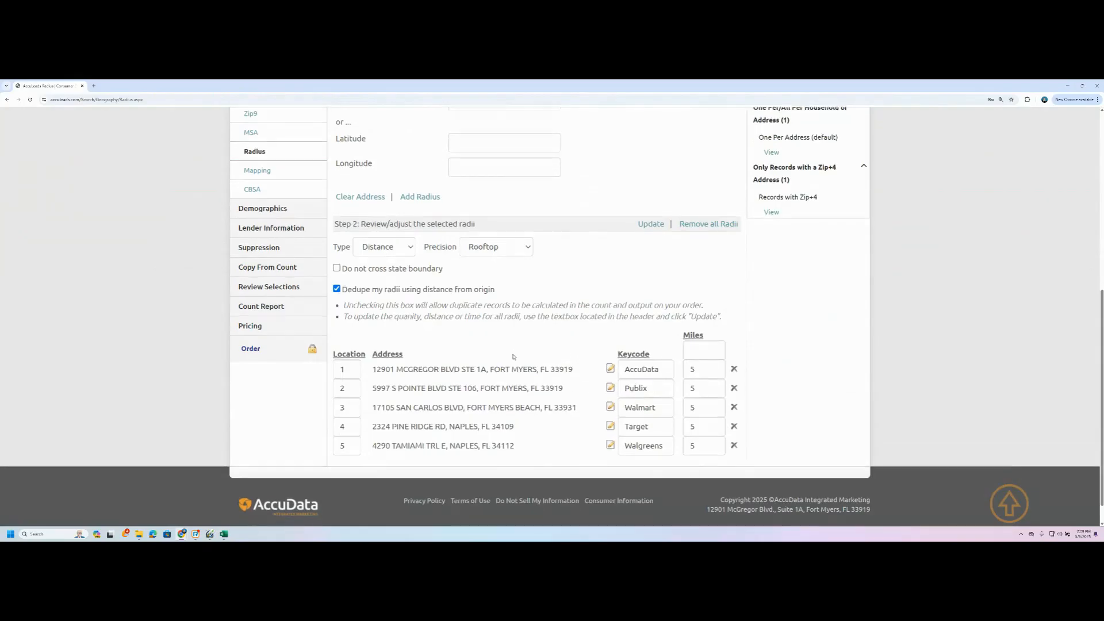
scroll(672, 297, "up", 2)
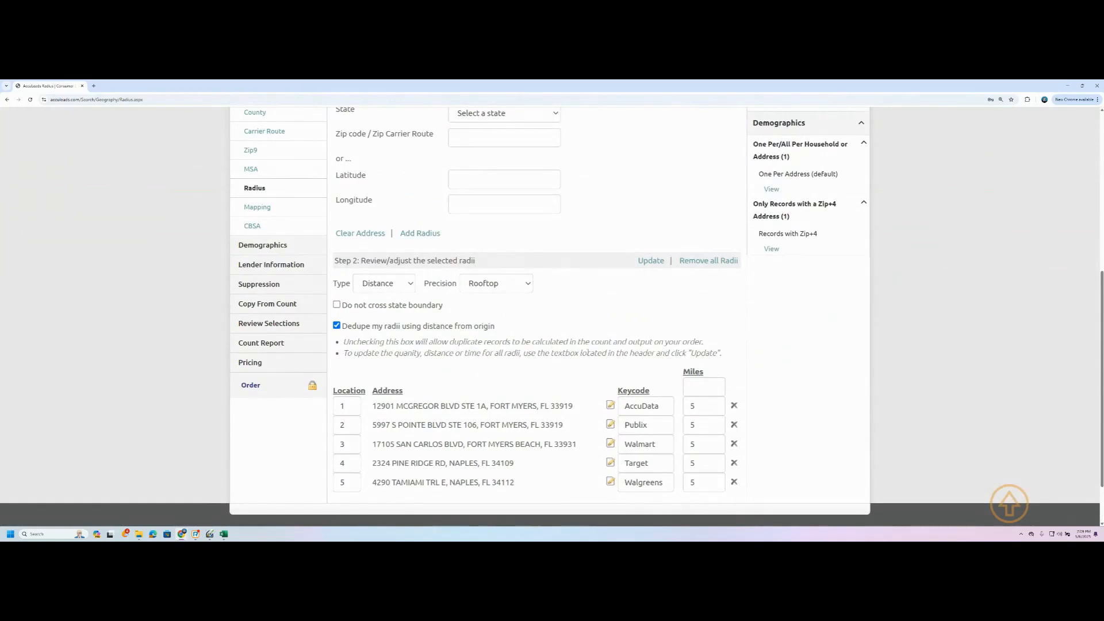
scroll(587, 352, "down", 1)
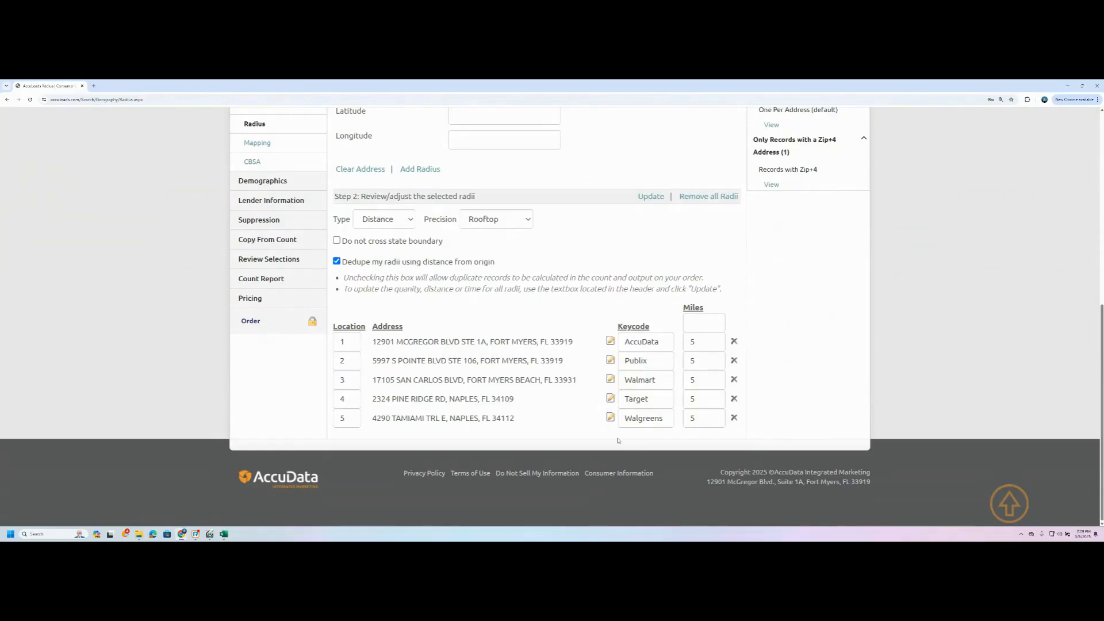
scroll(469, 304, "up", 1)
scroll(492, 315, "down", 1)
left_click_drag(373, 345, 583, 343)
double_click(647, 342)
double_click(705, 343)
left_click(553, 303)
Switch deduping by distance from origin off and back on, and enable Do not cross state boundary for the radii.
scroll(578, 334, "up", 3)
scroll(578, 334, "down", 3)
scroll(338, 242, "down", 1)
left_click(337, 261)
left_click(337, 261)
left_click(337, 240)
scroll(498, 351, "up", 2)
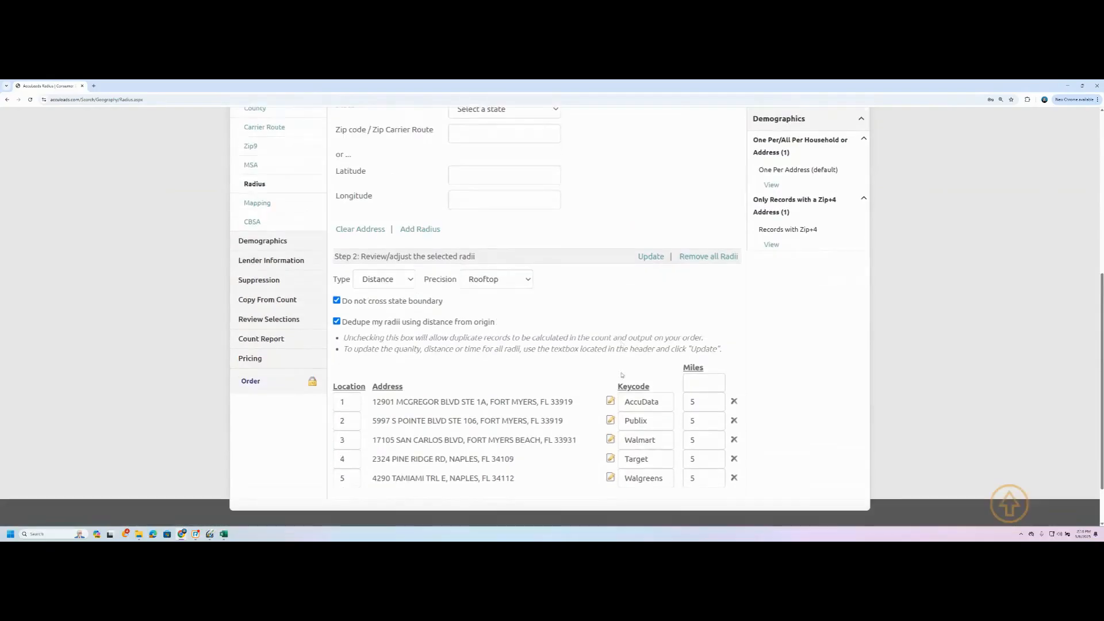
scroll(502, 343, "down", 2)
left_click_drag(541, 341, 552, 342)
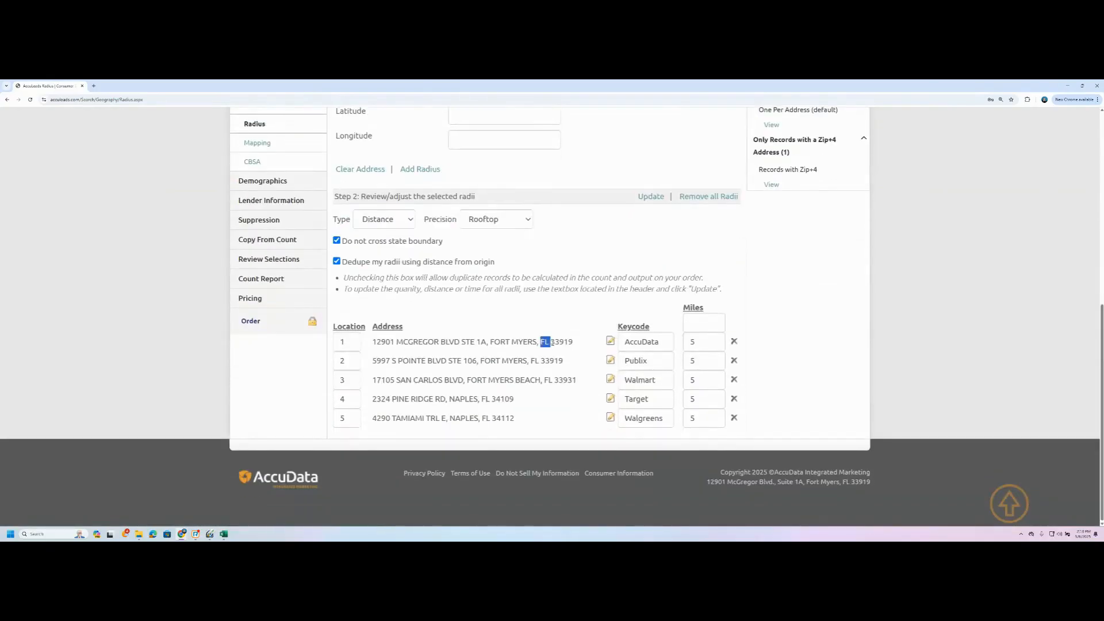
left_click(419, 248)
Look over the radius entry form, the count's selection summary and the adjustment options for the selected radii.
scroll(559, 289, "up", 6)
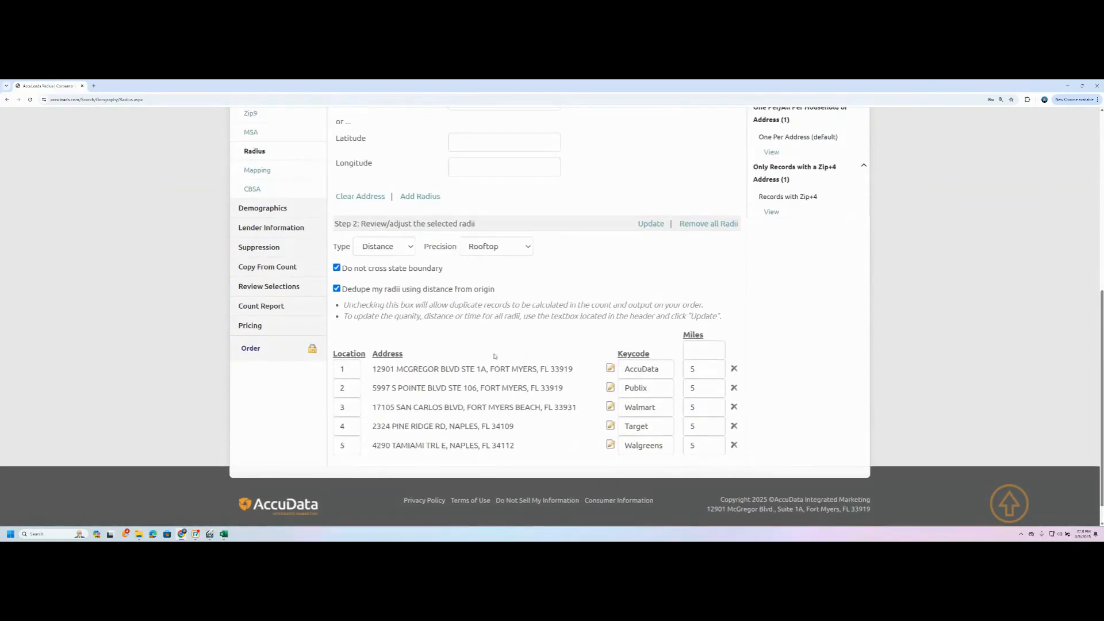
scroll(559, 289, "down", 5)
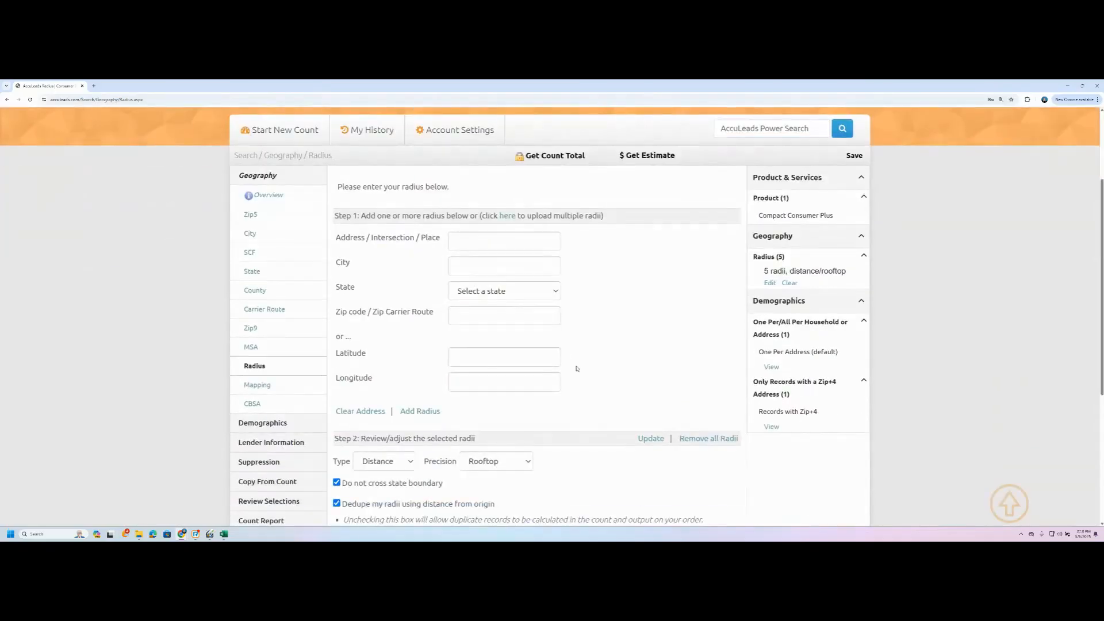
scroll(404, 373, "up", 3)
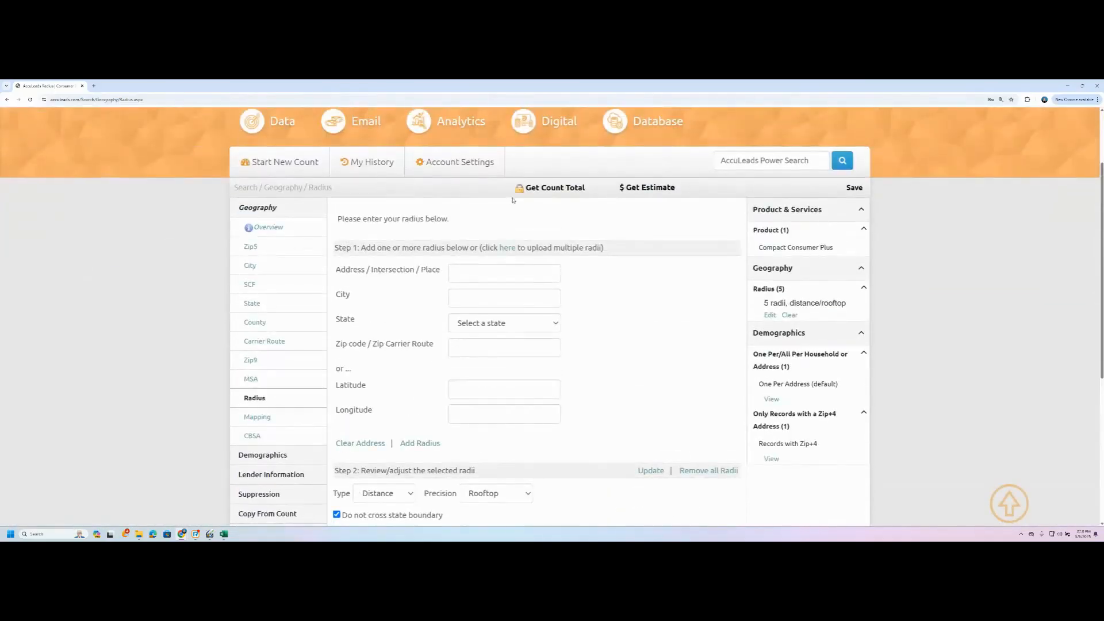
scroll(544, 194, "down", 3)
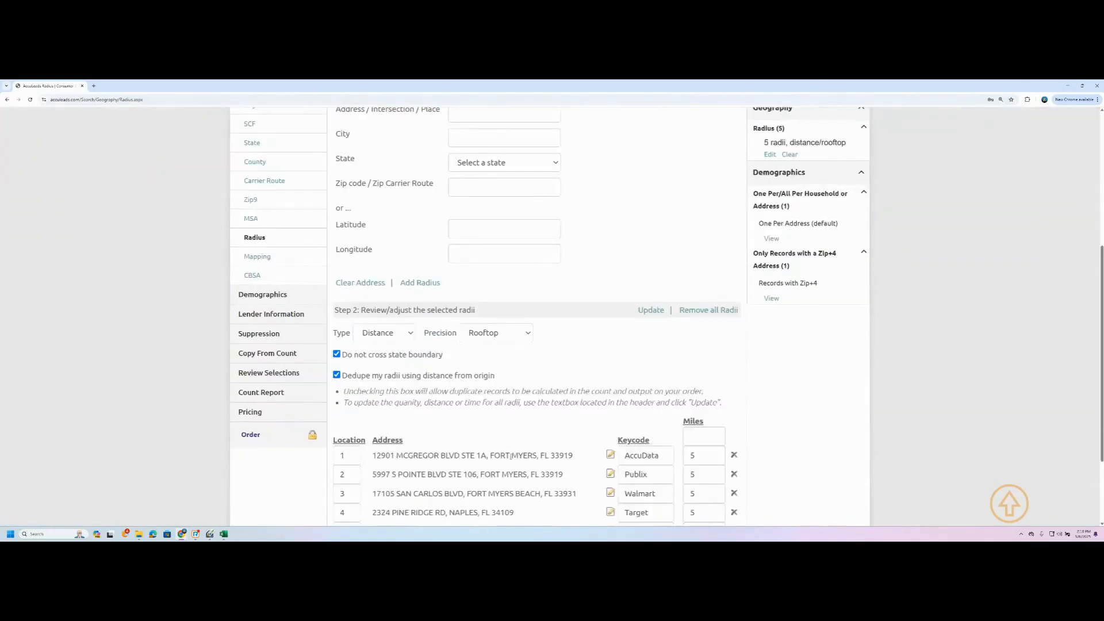
scroll(563, 276, "up", 5)
scroll(516, 358, "down", 6)
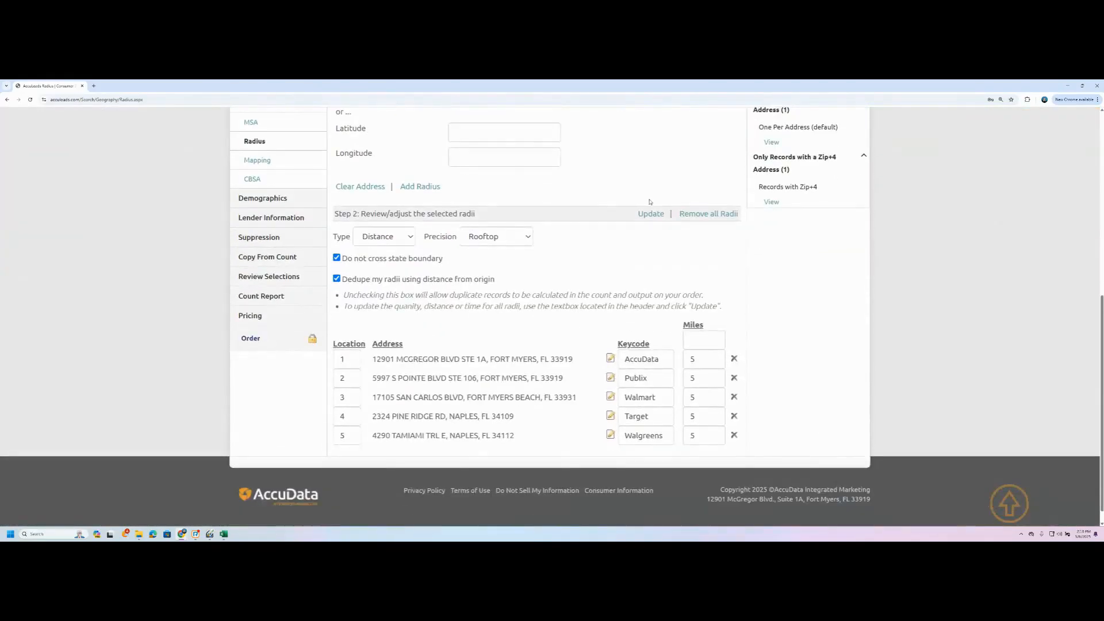
scroll(605, 202, "up", 5)
scroll(584, 348, "down", 3)
scroll(584, 348, "down", 3)
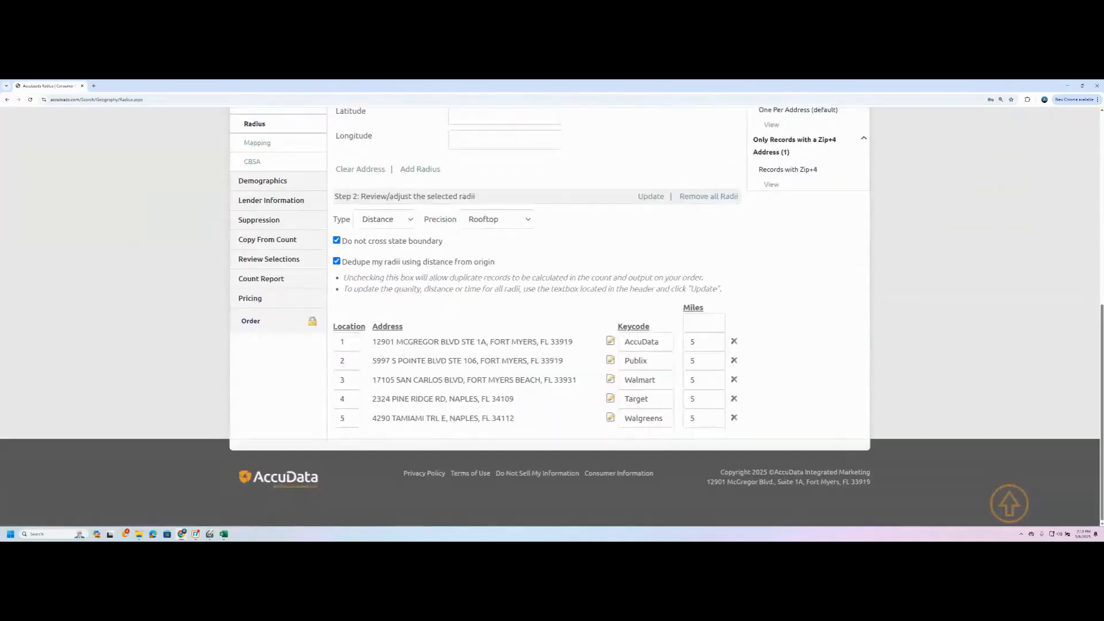
scroll(554, 407, "up", 3)
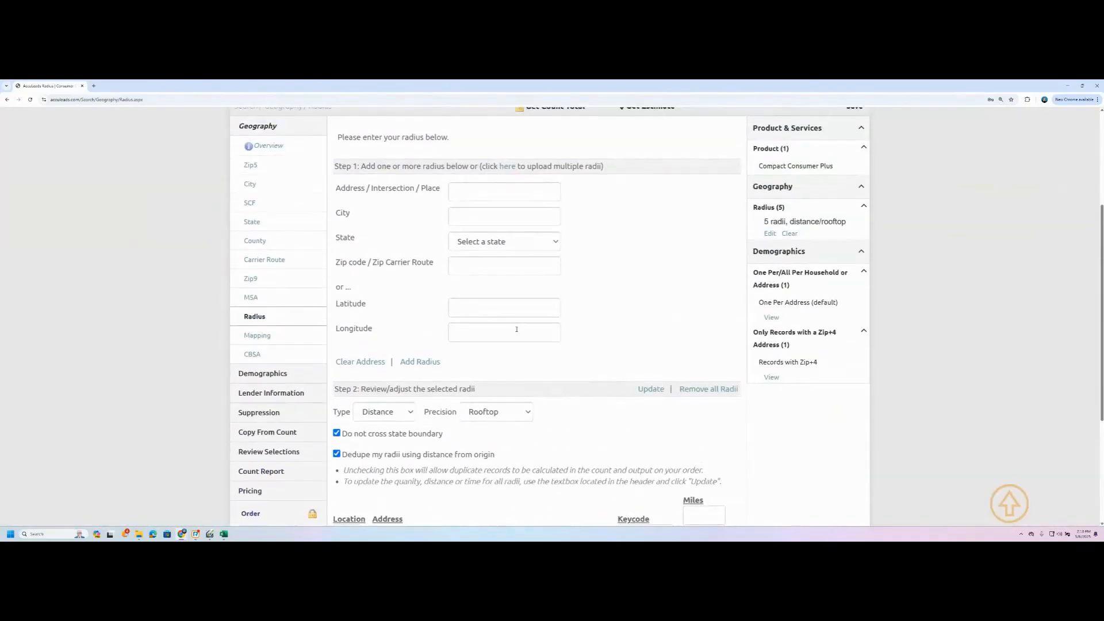
scroll(516, 329, "up", 2)
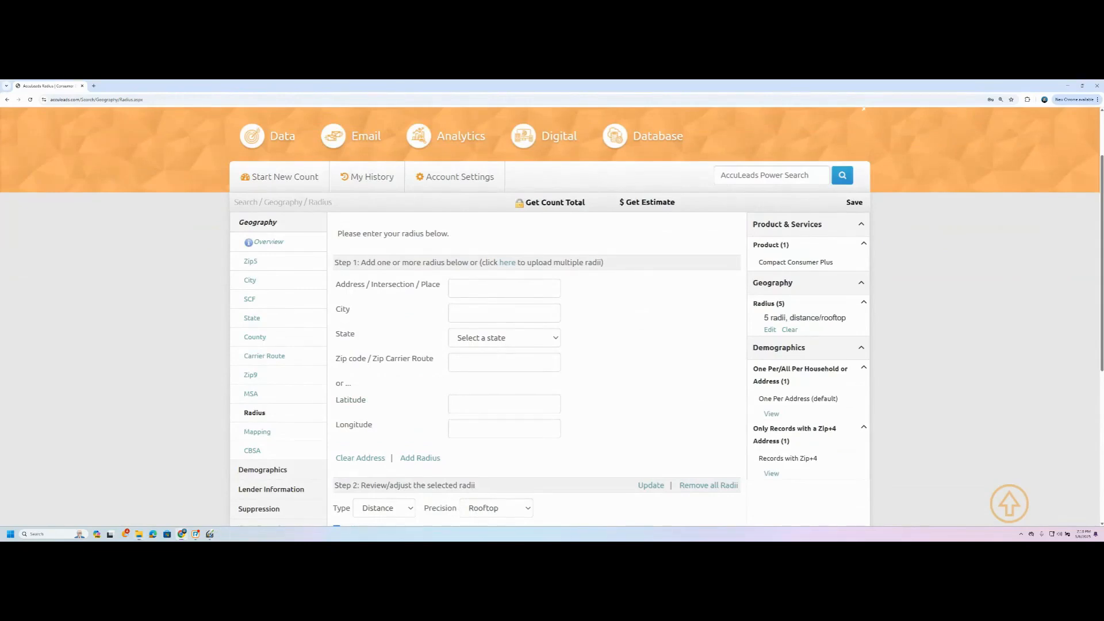
scroll(571, 389, "down", 5)
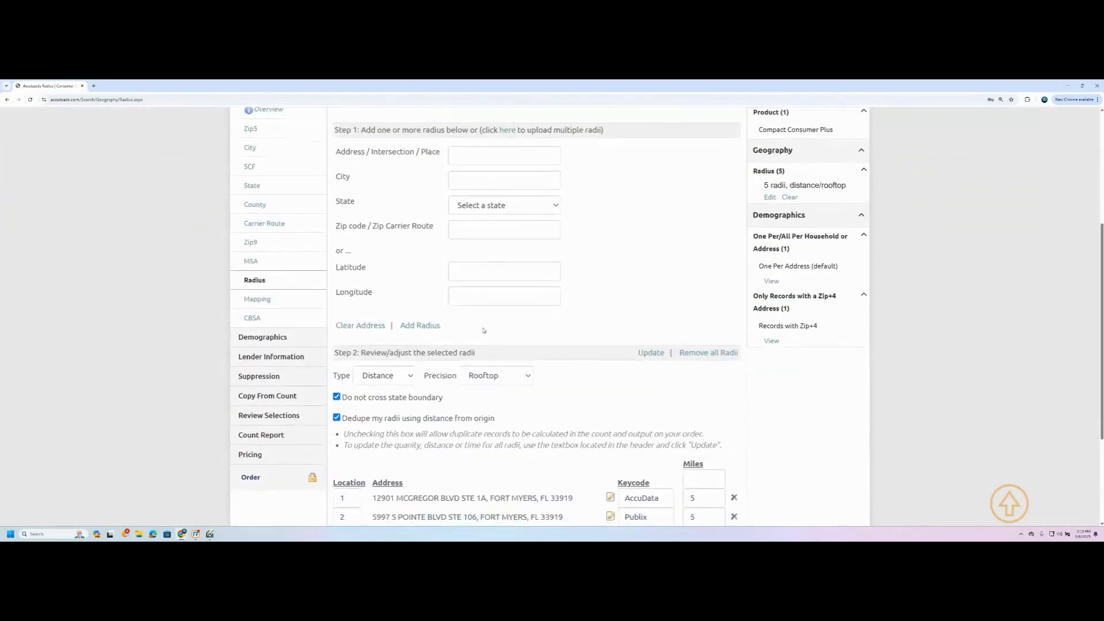